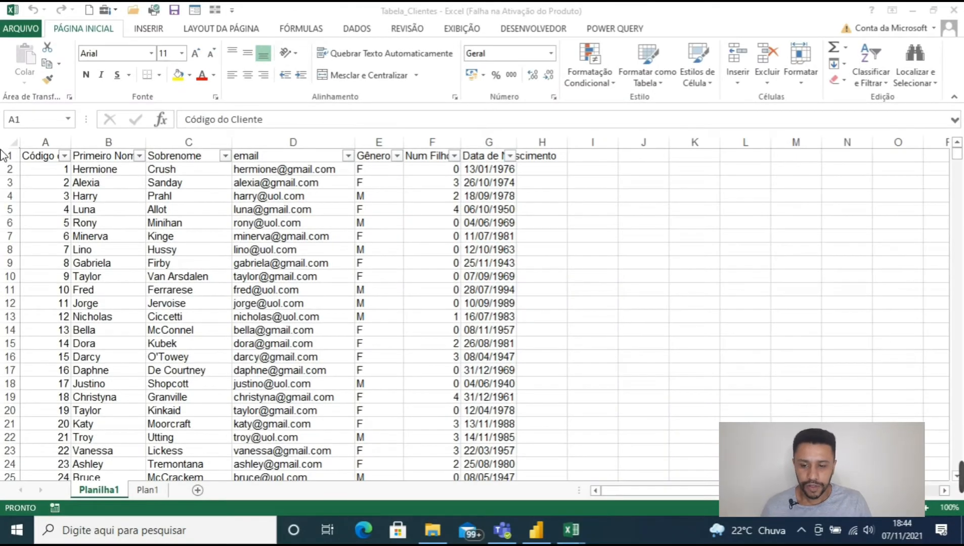
Step: Check the extent of the customer table by going to its last row in column A and back to the header
{"action": "left_click", "coordinate": [40, 158]}
{"action": "key", "text": "ctrl+Down"}
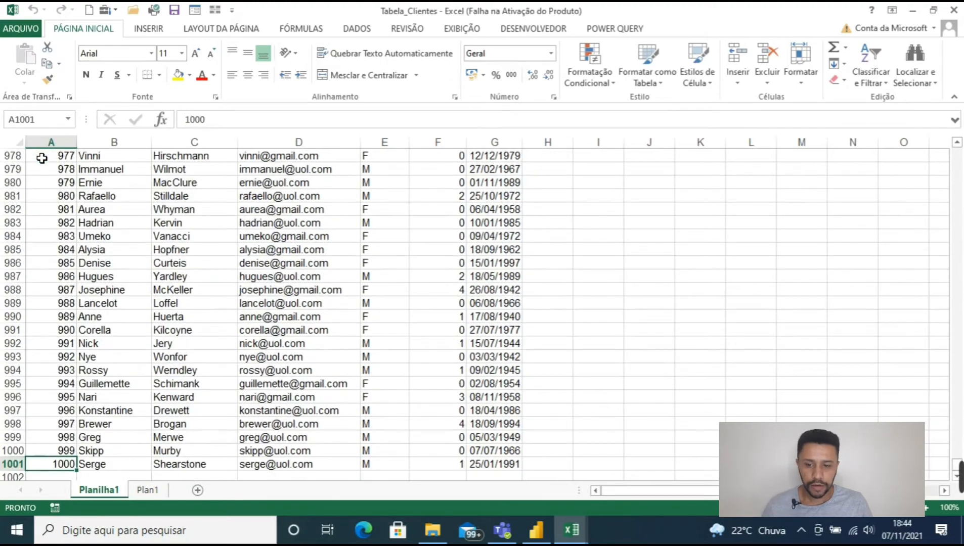
{"action": "key", "text": "ctrl+Up"}
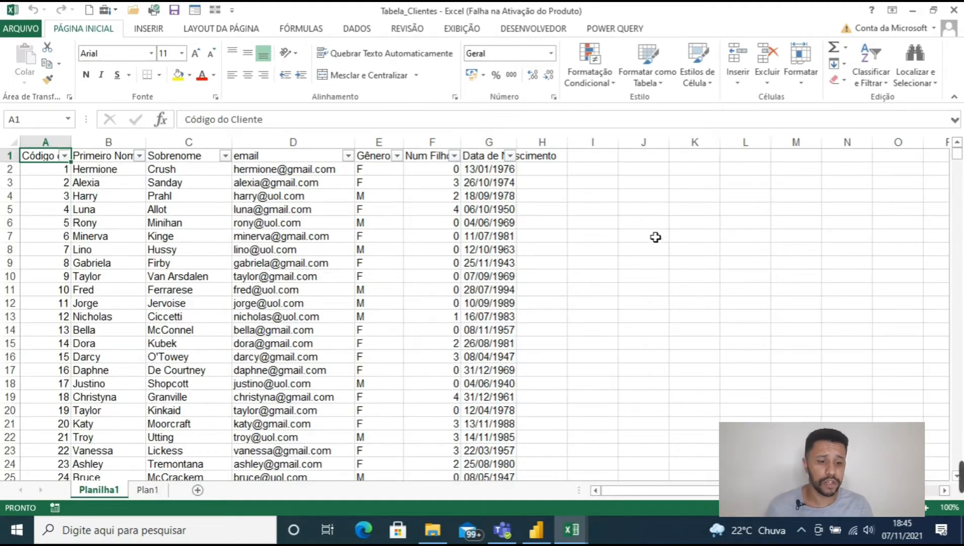
Step: List the file formats Normal, macro, Binário and CSV in cells J5 to J8
{"action": "left_click", "coordinate": [652, 212]}
{"action": "type", "text": "N"}
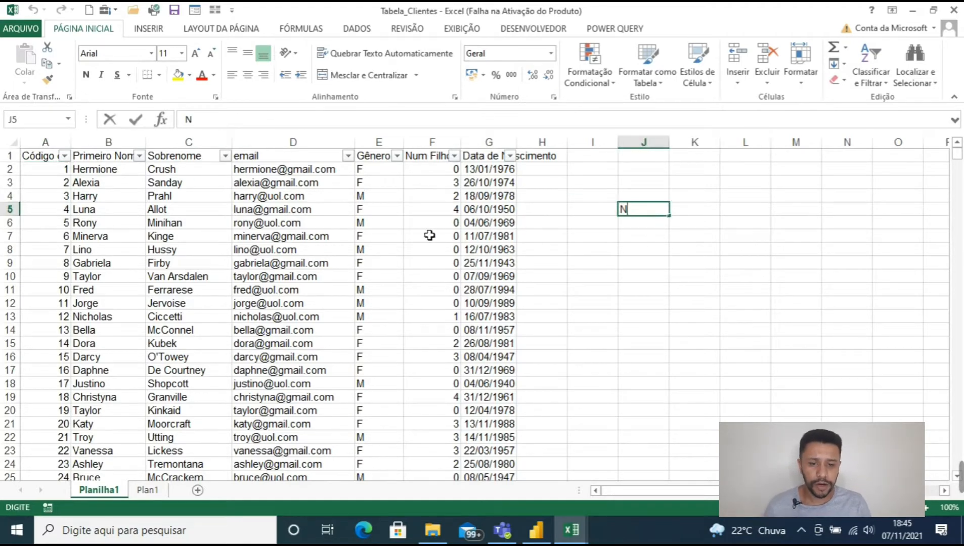
{"action": "type", "text": "ormal"}
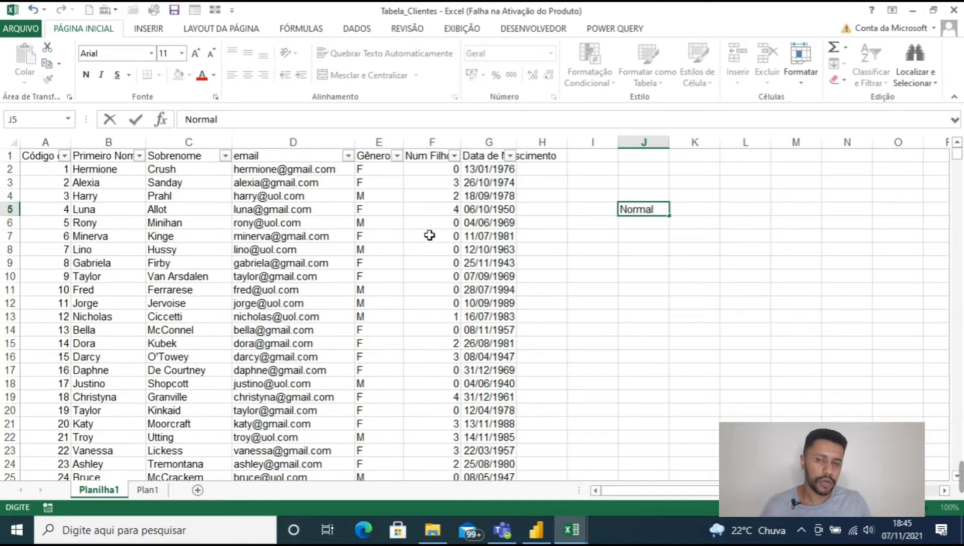
{"action": "key", "text": "Return"}
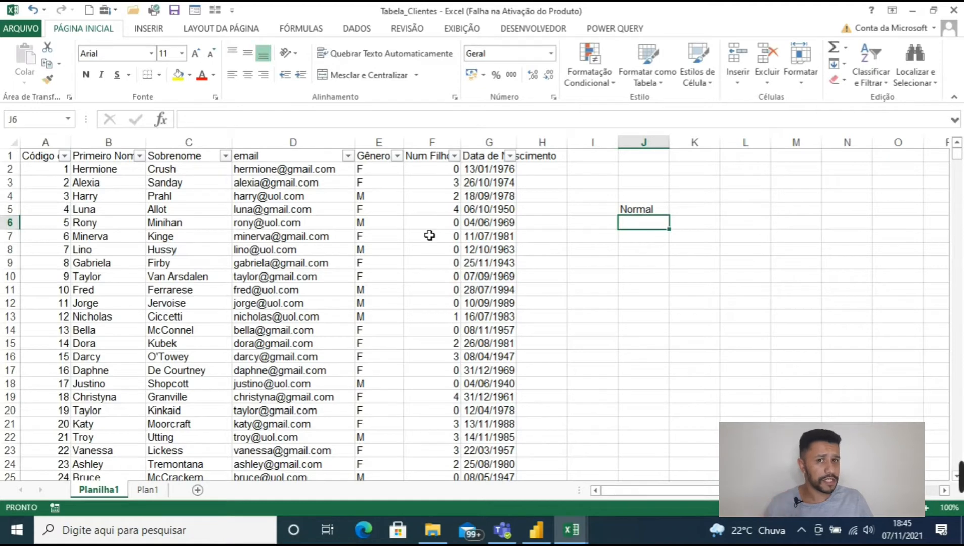
{"action": "type", "text": "Pa"}
{"action": "key", "text": "BackSpace"}
{"action": "key", "text": "BackSpace"}
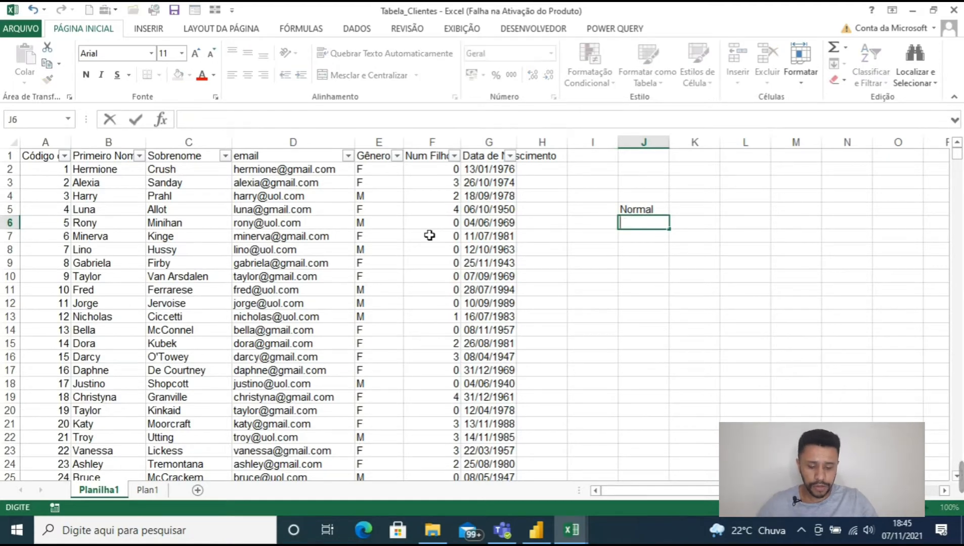
{"action": "type", "text": "macro"}
{"action": "key", "text": "Return"}
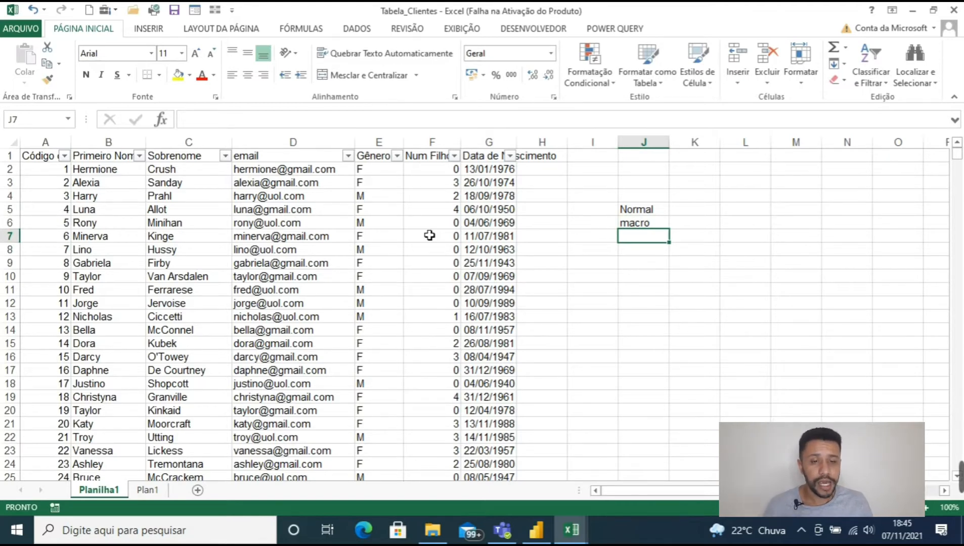
{"action": "type", "text": "Bin"}
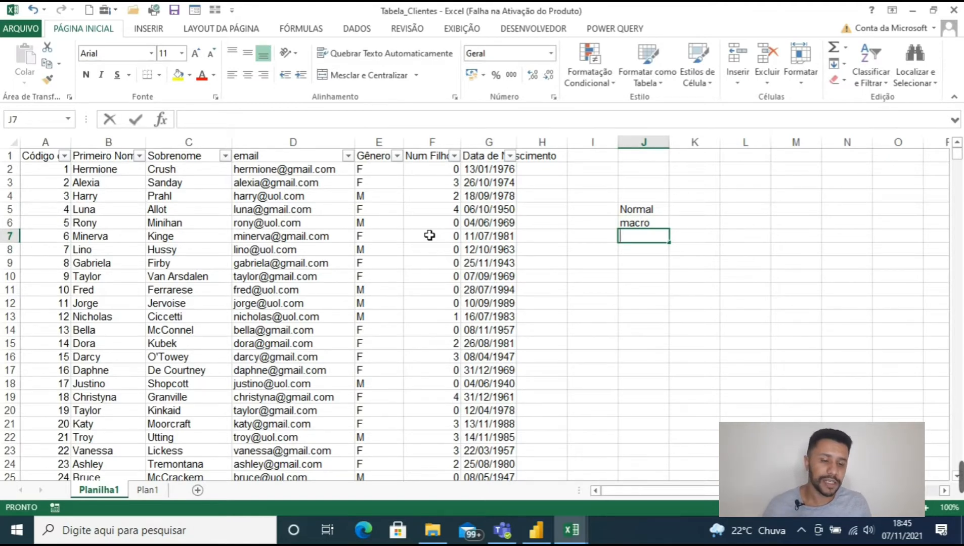
{"action": "type", "text": "ário"}
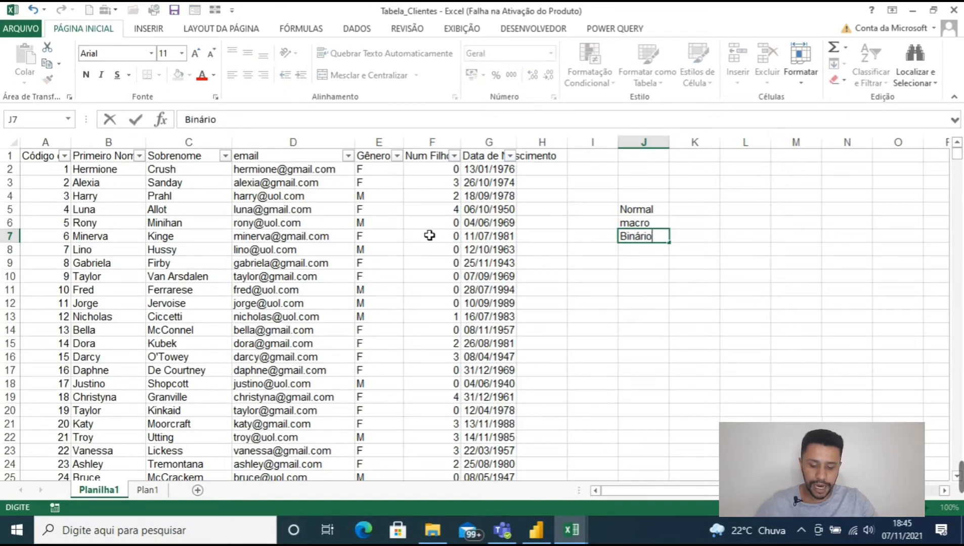
{"action": "key", "text": "Return"}
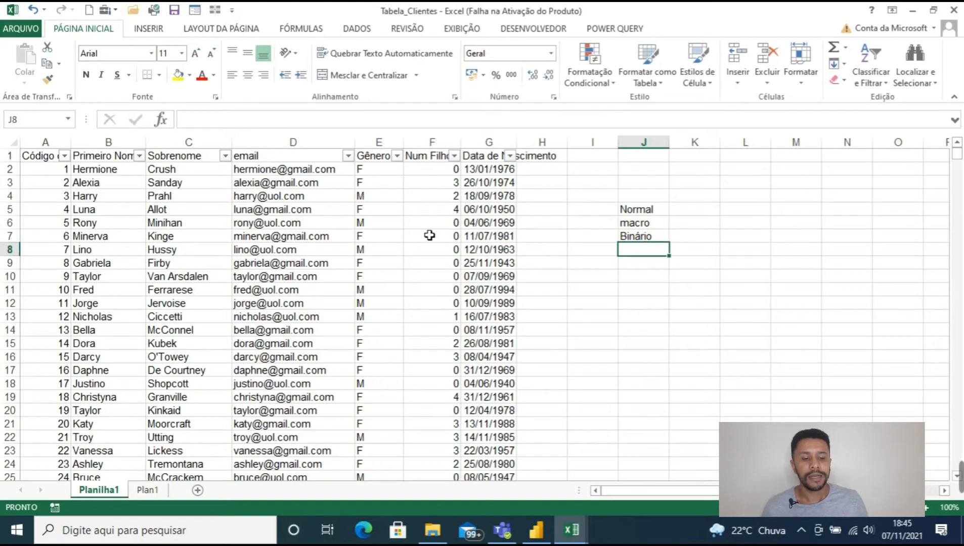
{"action": "type", "text": "CSV"}
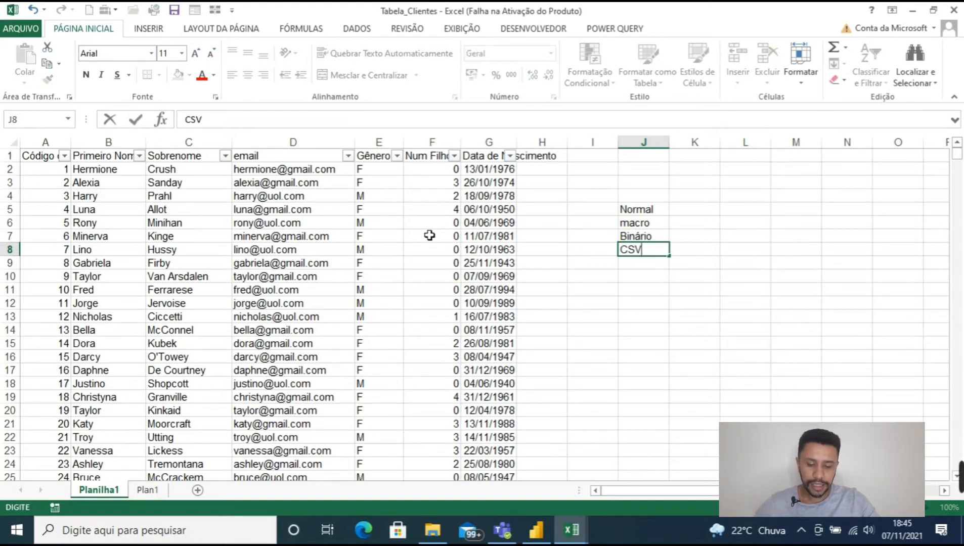
{"action": "key", "text": "Return"}
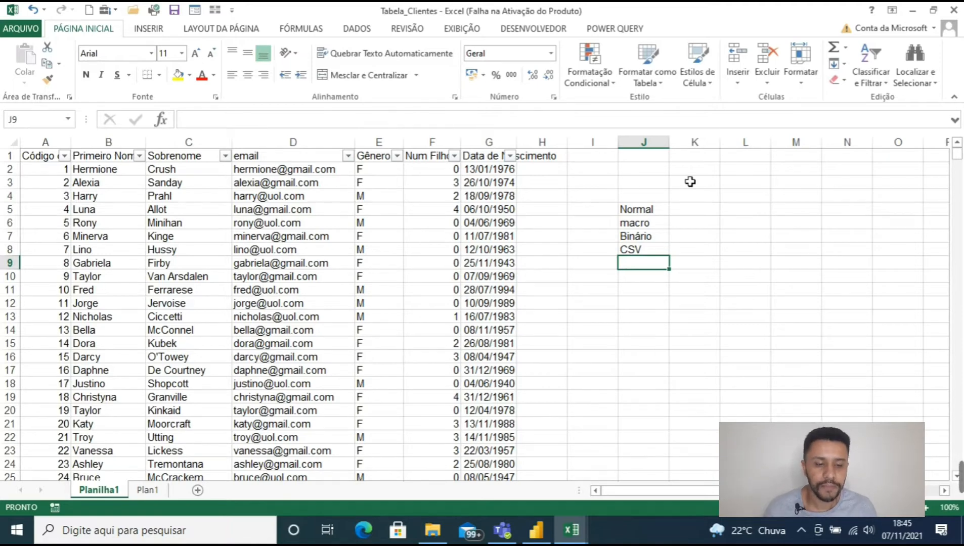
Step: Examine the file types offered when saving the workbook under another format, and leave without saving
{"action": "left_click", "coordinate": [665, 214]}
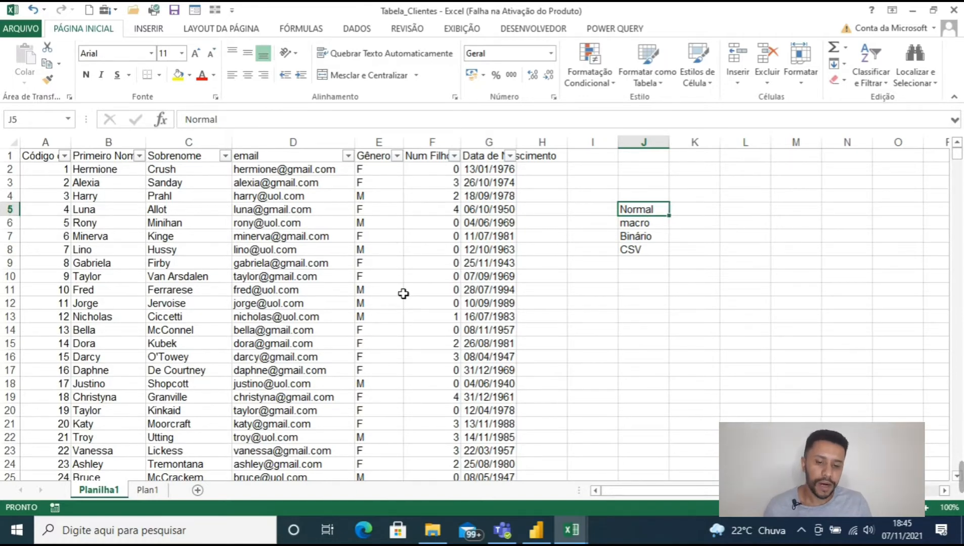
{"action": "key", "text": "F12"}
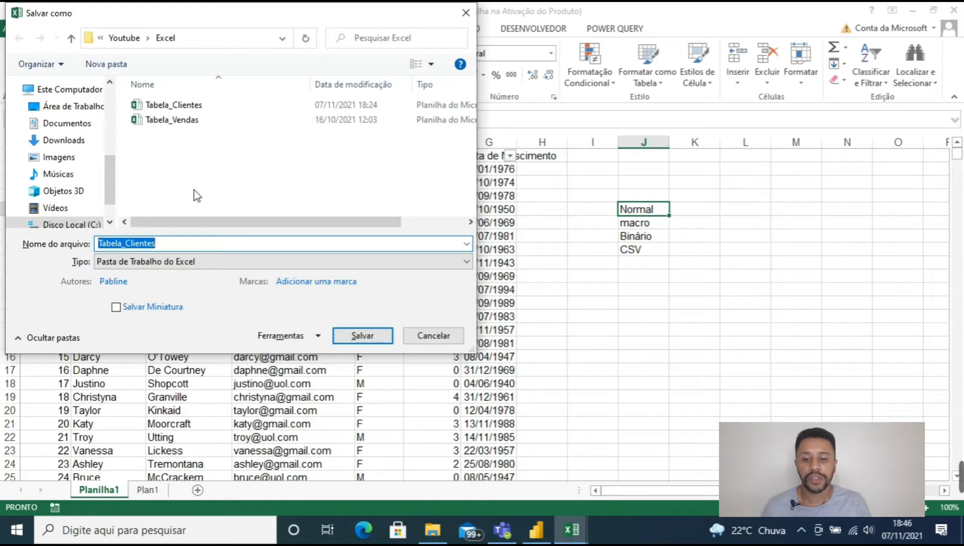
{"action": "left_click", "coordinate": [160, 265]}
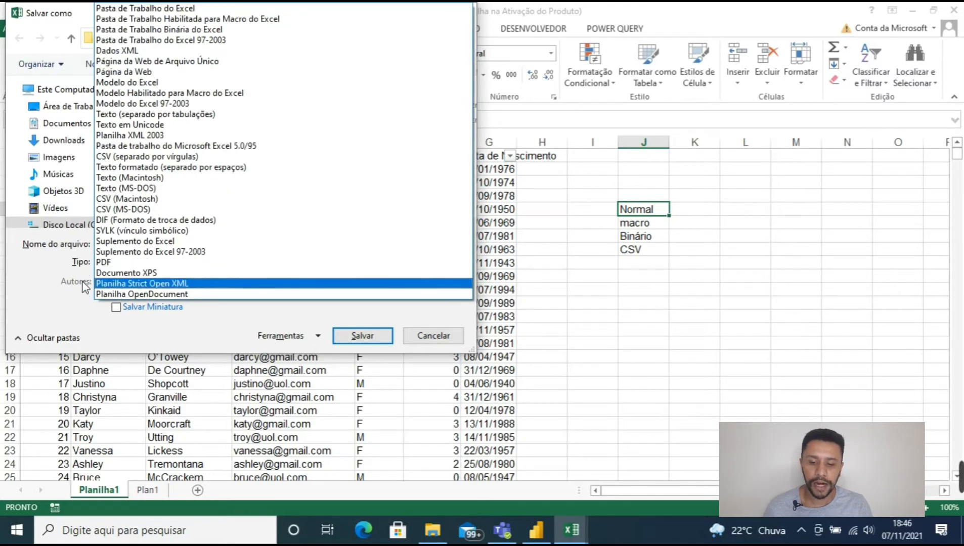
{"action": "left_click", "coordinate": [77, 265]}
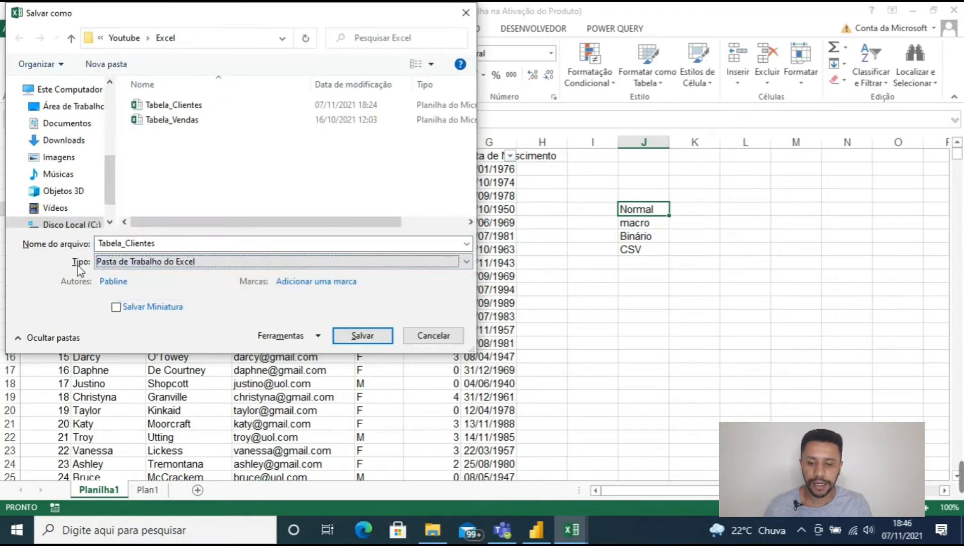
{"action": "left_click", "coordinate": [107, 268]}
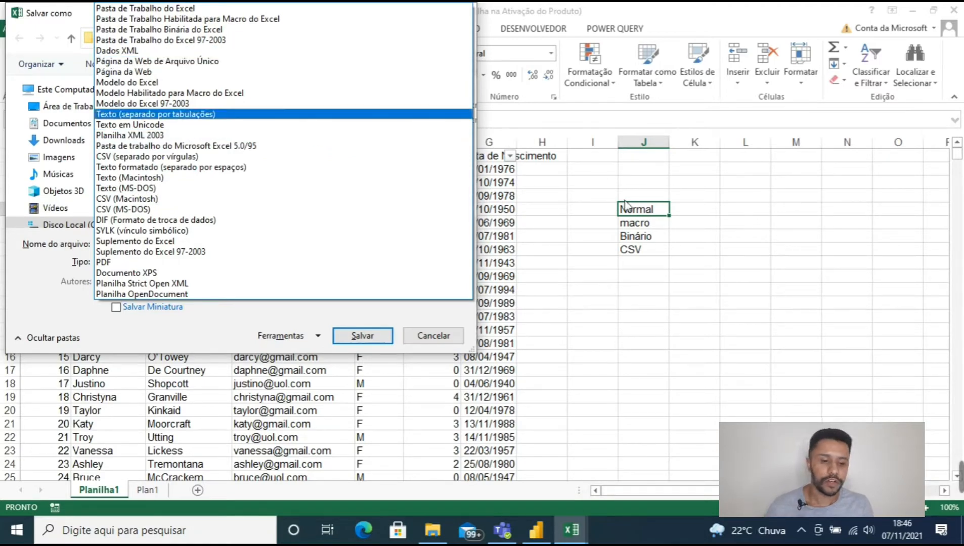
{"action": "left_click", "coordinate": [202, 11]}
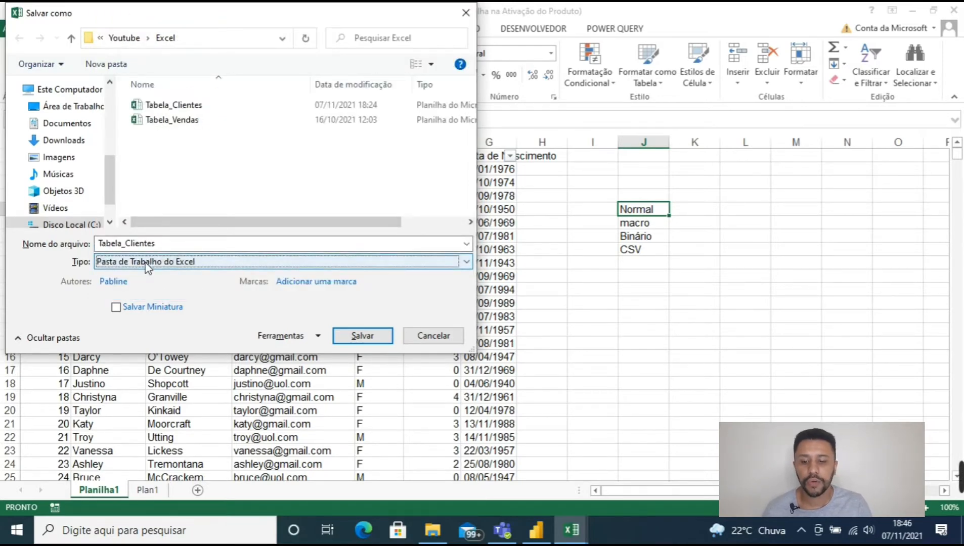
{"action": "left_click", "coordinate": [466, 13]}
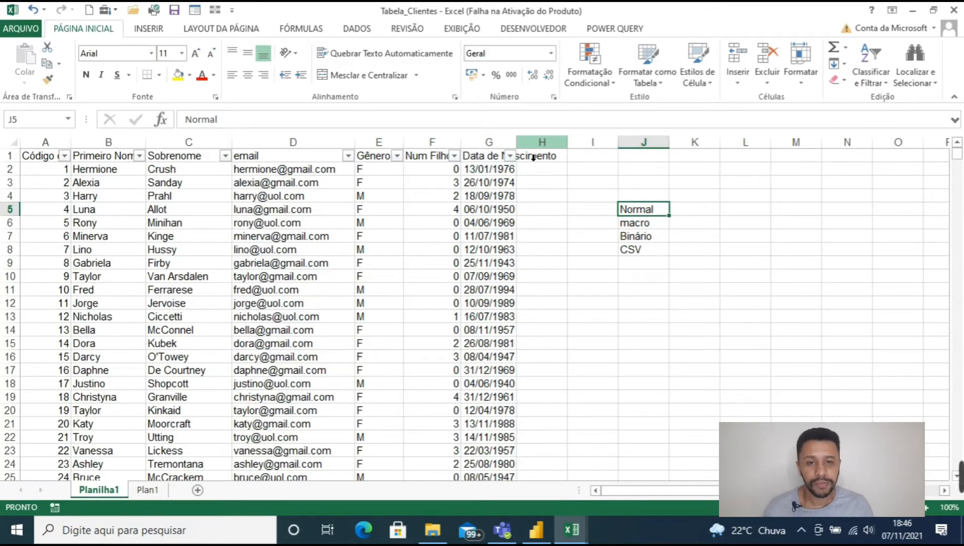
Step: Save the workbook as Tabela_Clientes in the Pasta de Trabalho do Excel format, replacing the existing file
{"action": "key", "text": "F12"}
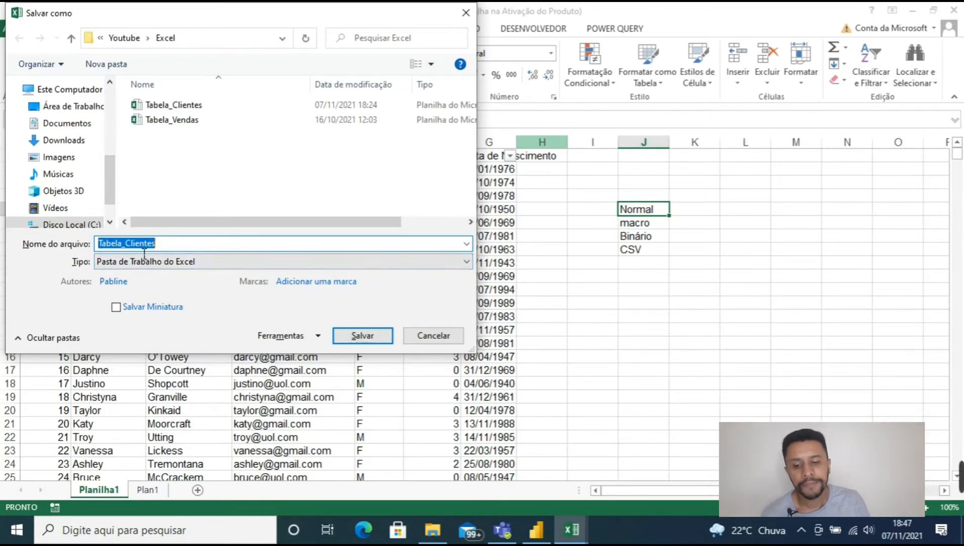
{"action": "left_click", "coordinate": [360, 339]}
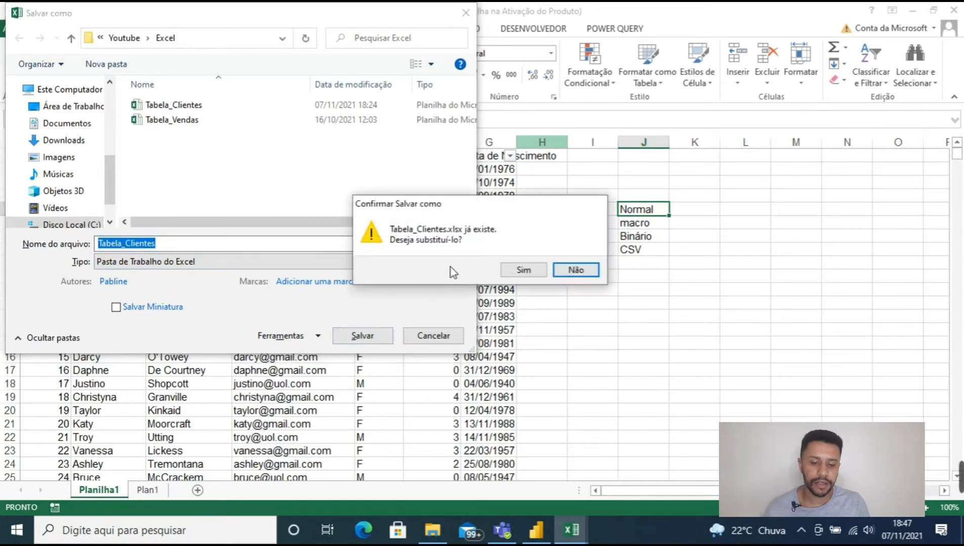
{"action": "left_click", "coordinate": [527, 270]}
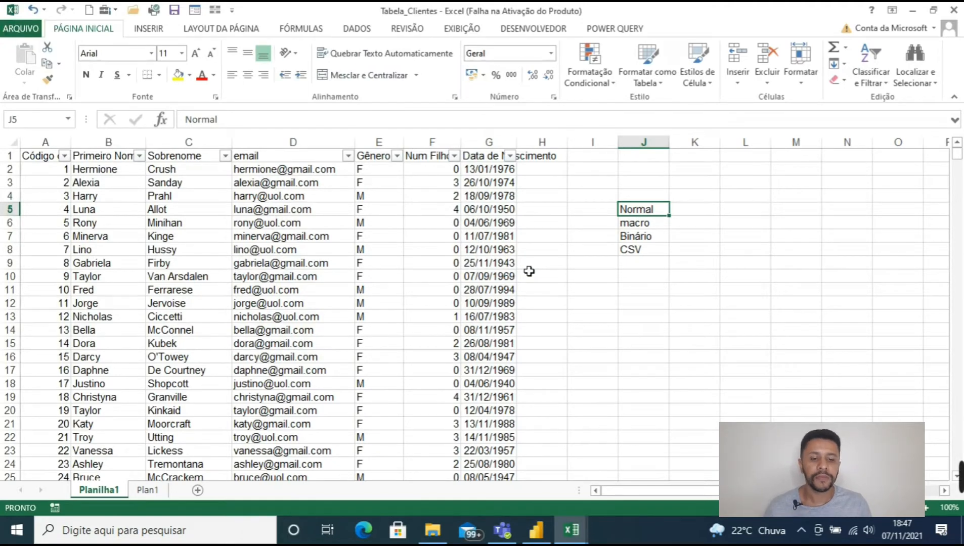
Step: Examine the type and size of the Tabela_Clientes file in File Explorer with the type column fitted, and return to Excel
{"action": "left_click", "coordinate": [434, 531]}
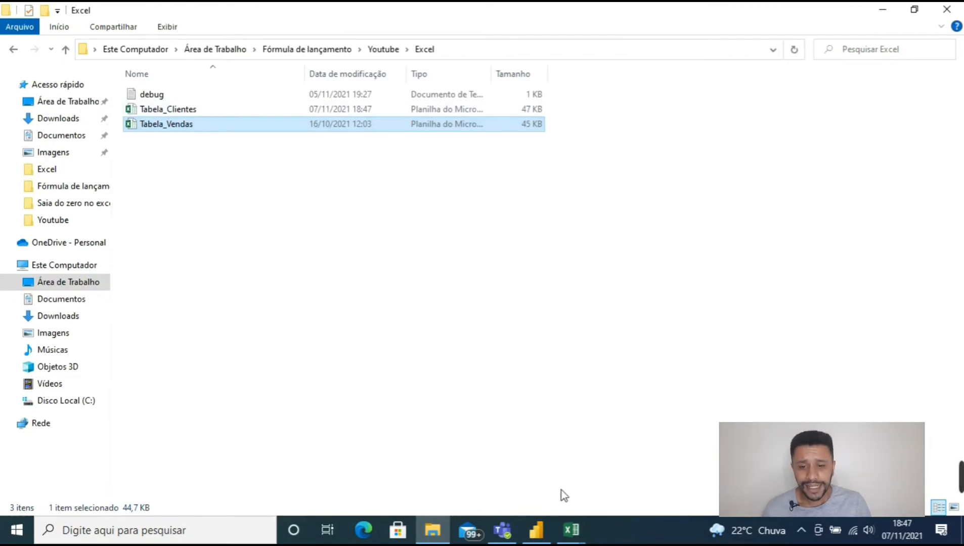
{"action": "left_click", "coordinate": [441, 535]}
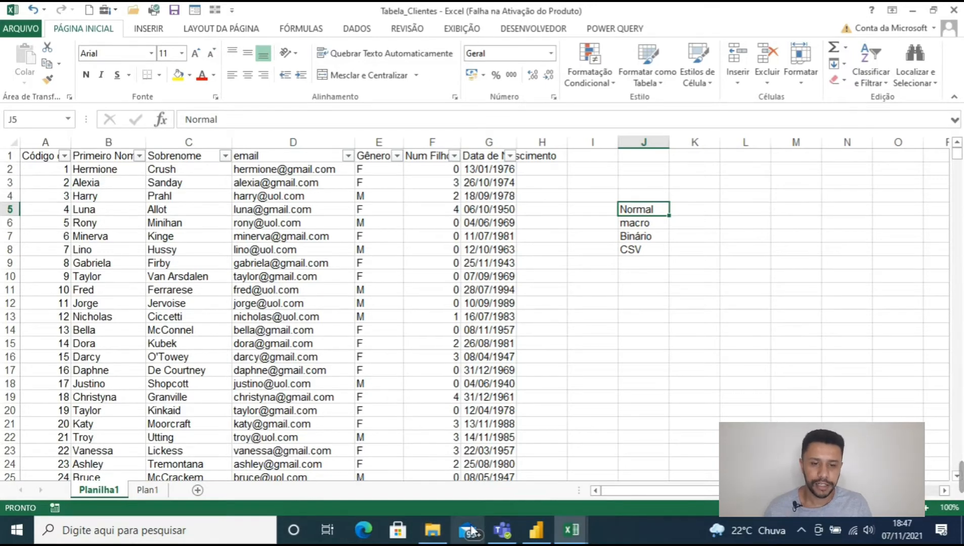
{"action": "left_click", "coordinate": [434, 531]}
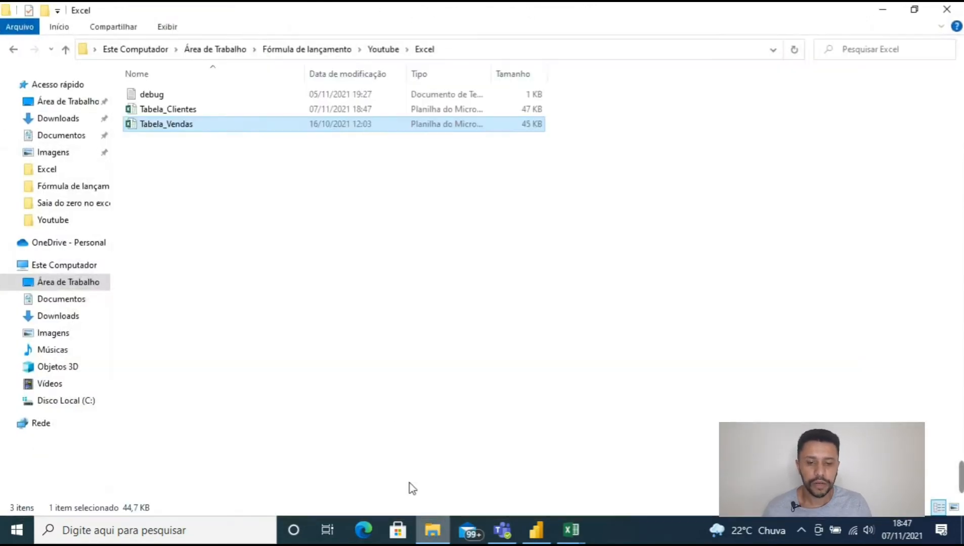
{"action": "left_click", "coordinate": [205, 108]}
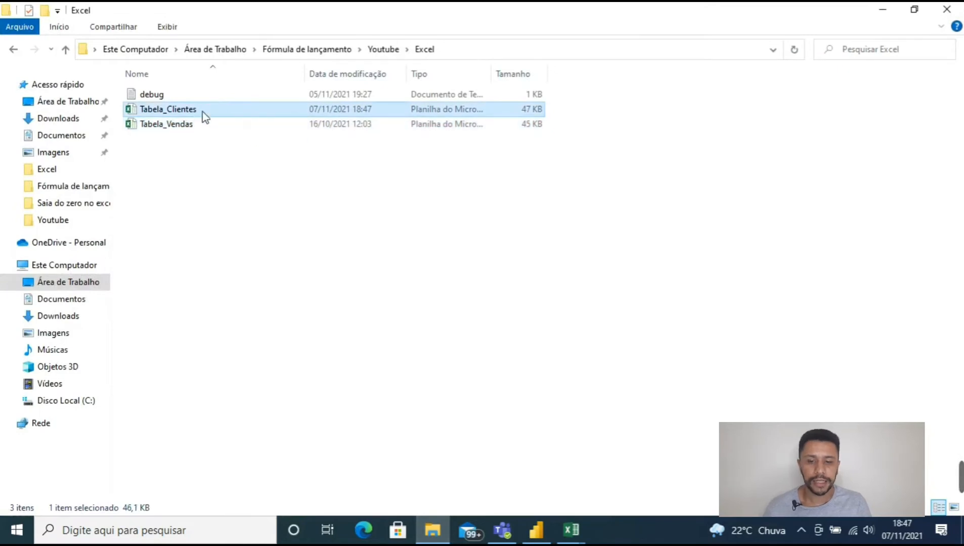
{"action": "double_click", "coordinate": [498, 81]}
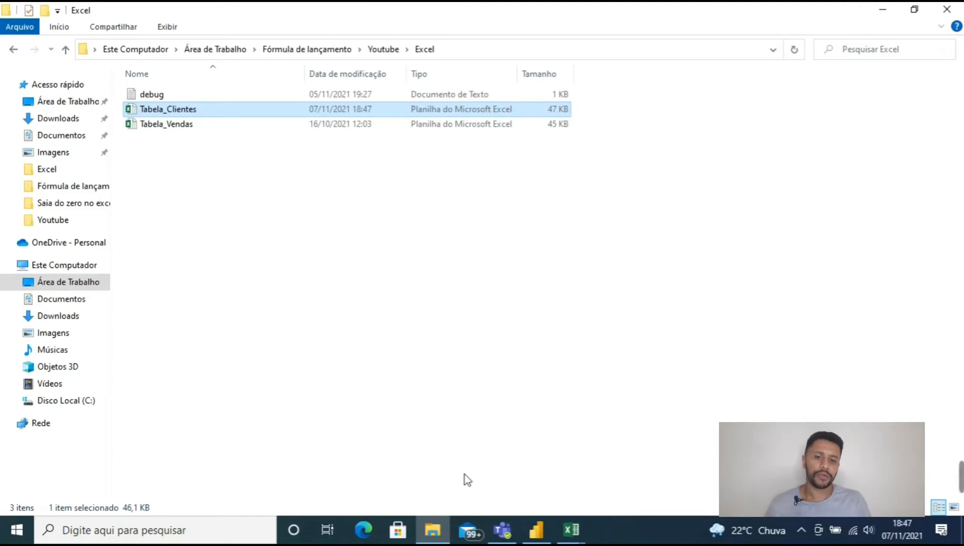
{"action": "left_click", "coordinate": [429, 541]}
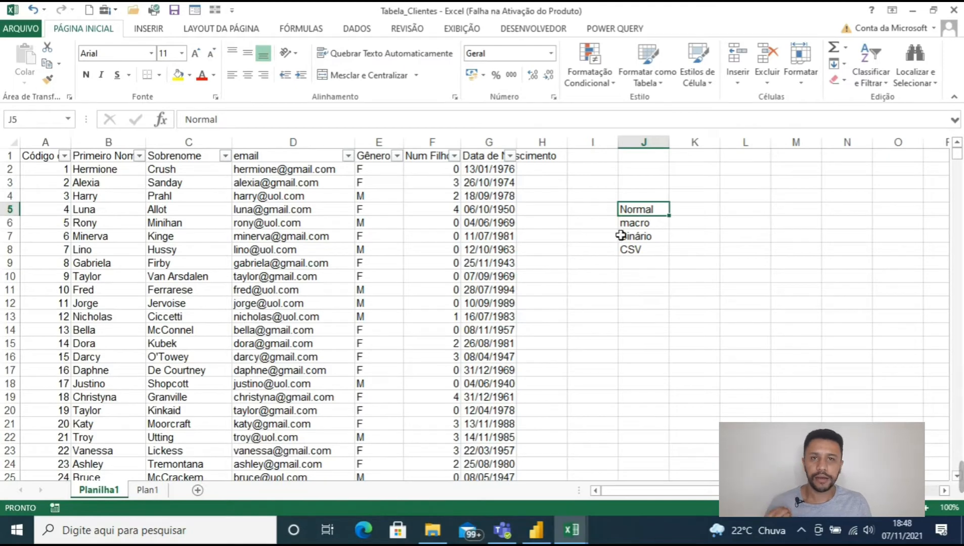
{"action": "left_click", "coordinate": [646, 228]}
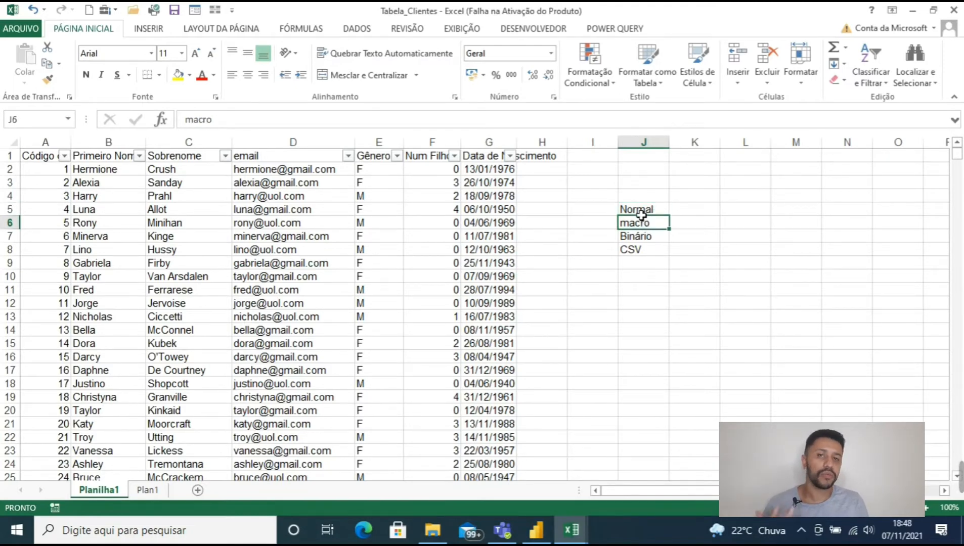
{"action": "left_click", "coordinate": [643, 210]}
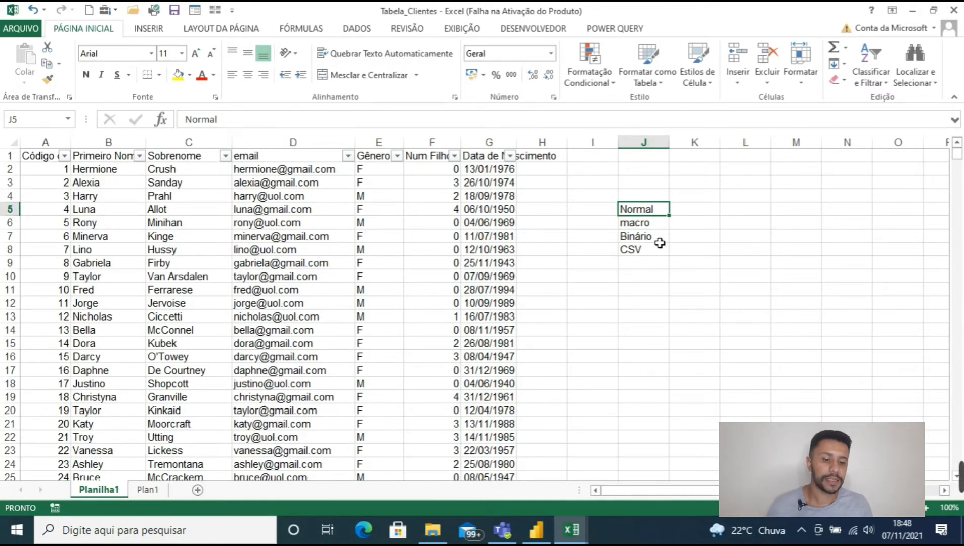
Step: Record a macro named Deslocamento, stored in this workbook, that switches from Planilha1 to the Plan1 sheet
{"action": "left_click", "coordinate": [660, 226]}
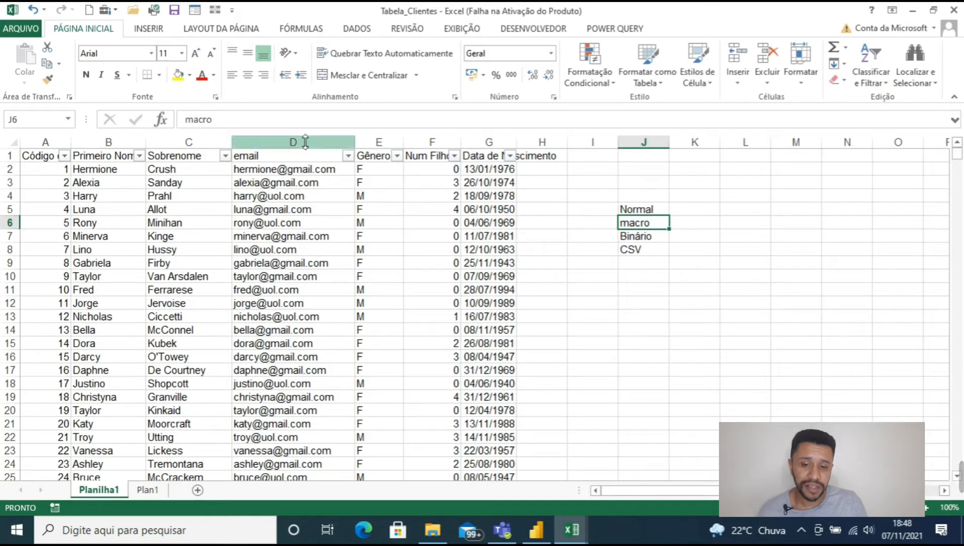
{"action": "left_click", "coordinate": [470, 31]}
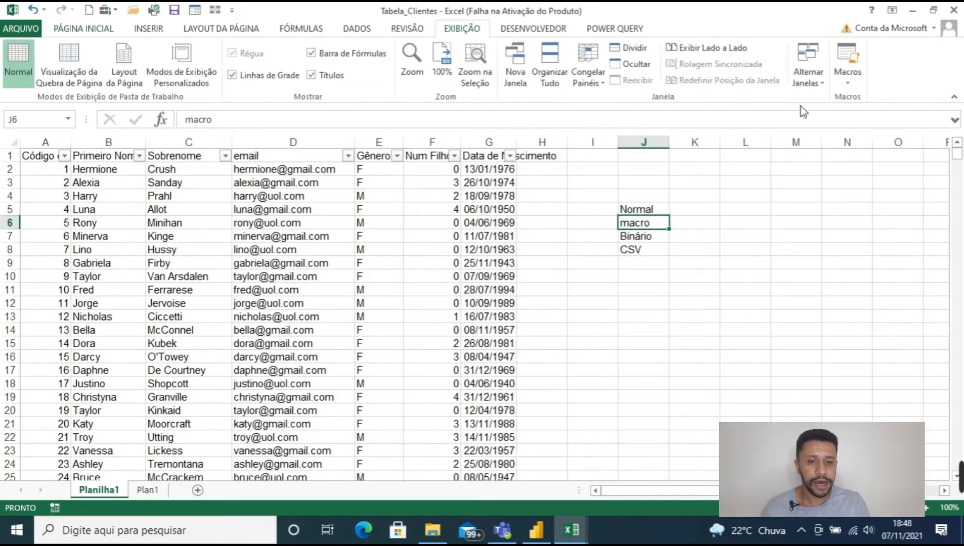
{"action": "left_click", "coordinate": [849, 83]}
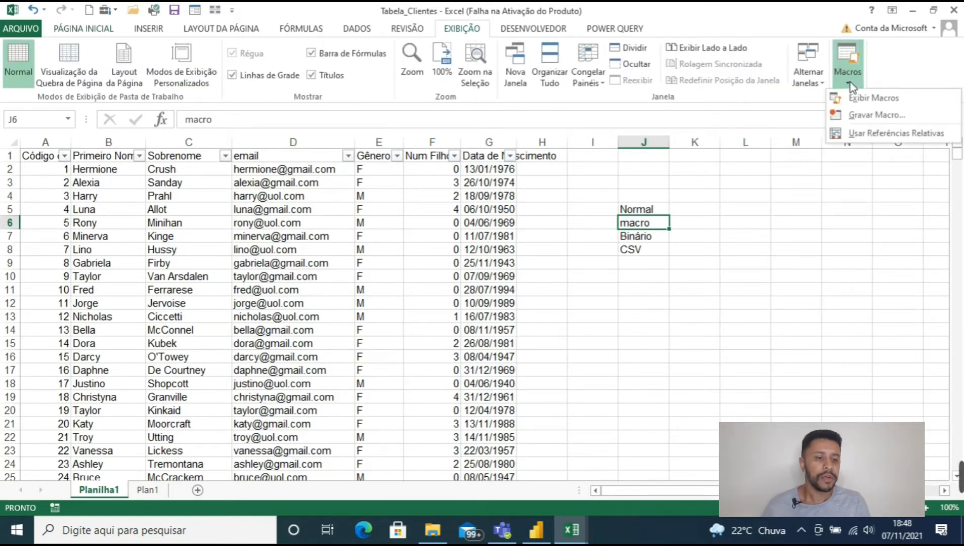
{"action": "left_click", "coordinate": [855, 118]}
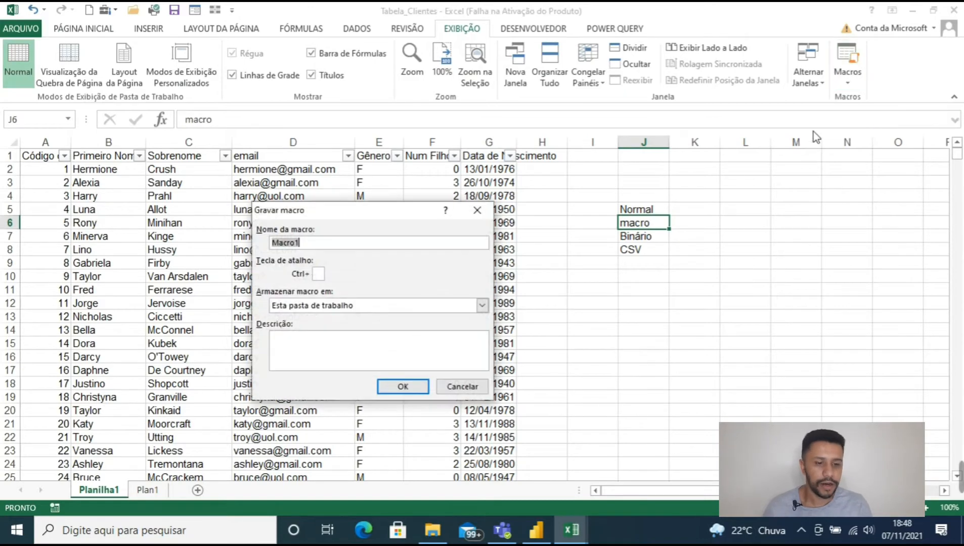
{"action": "type", "text": "Desloc"}
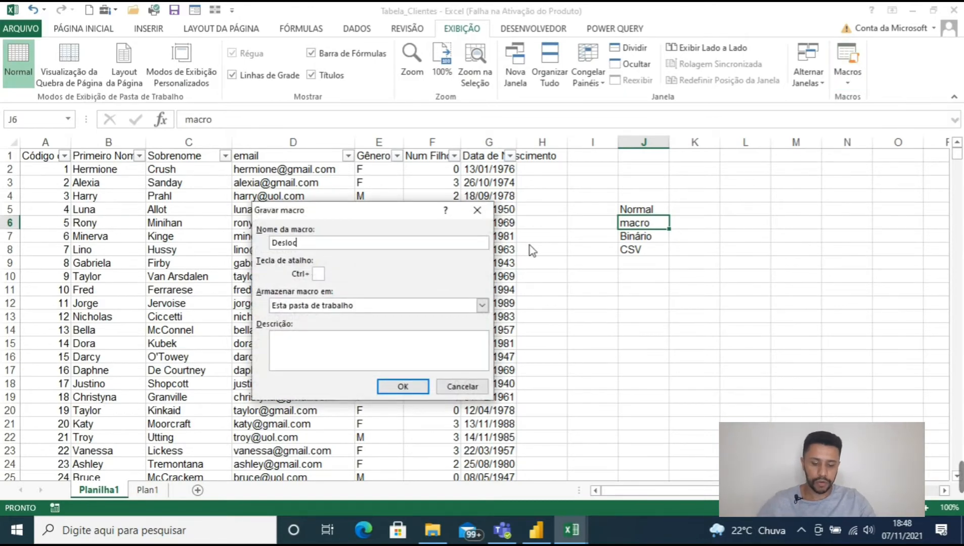
{"action": "type", "text": "amento"}
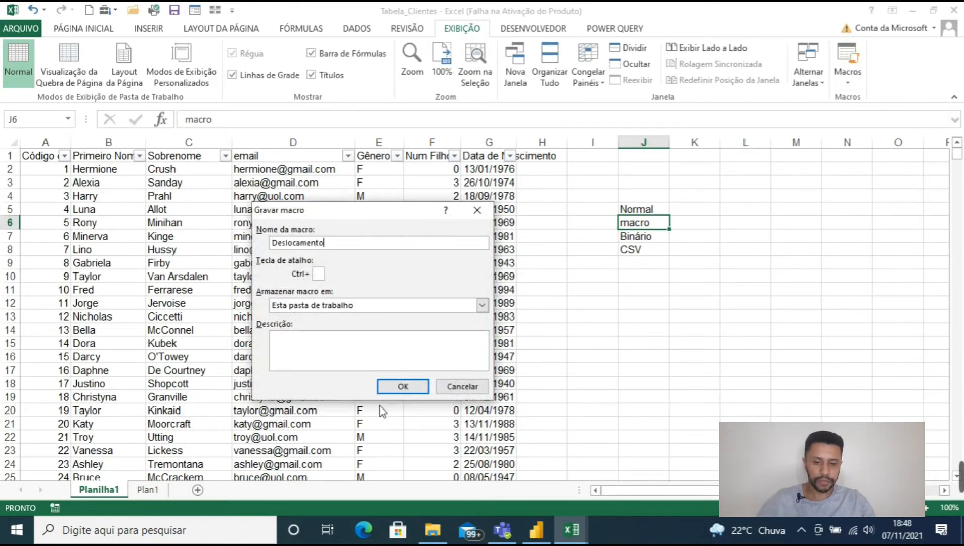
{"action": "left_click", "coordinate": [405, 388]}
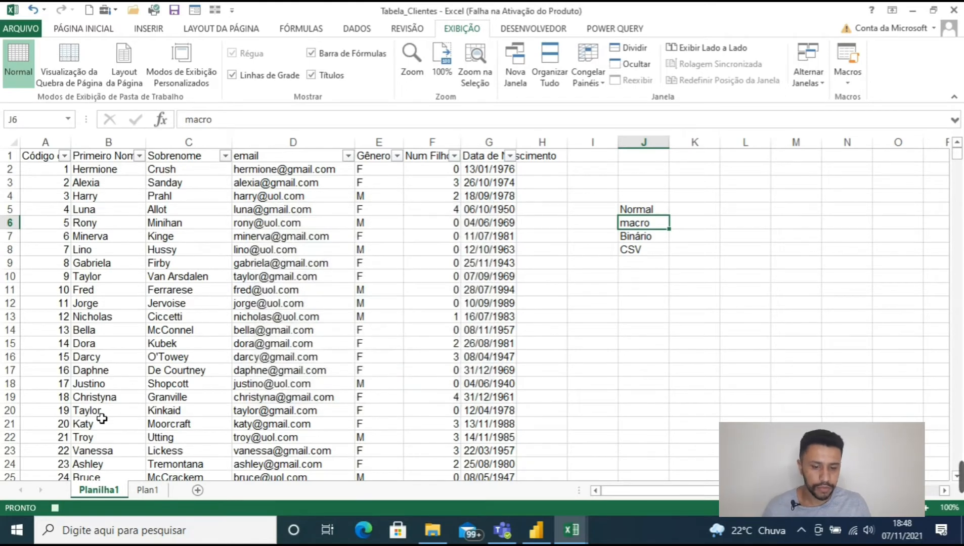
{"action": "left_click", "coordinate": [149, 491]}
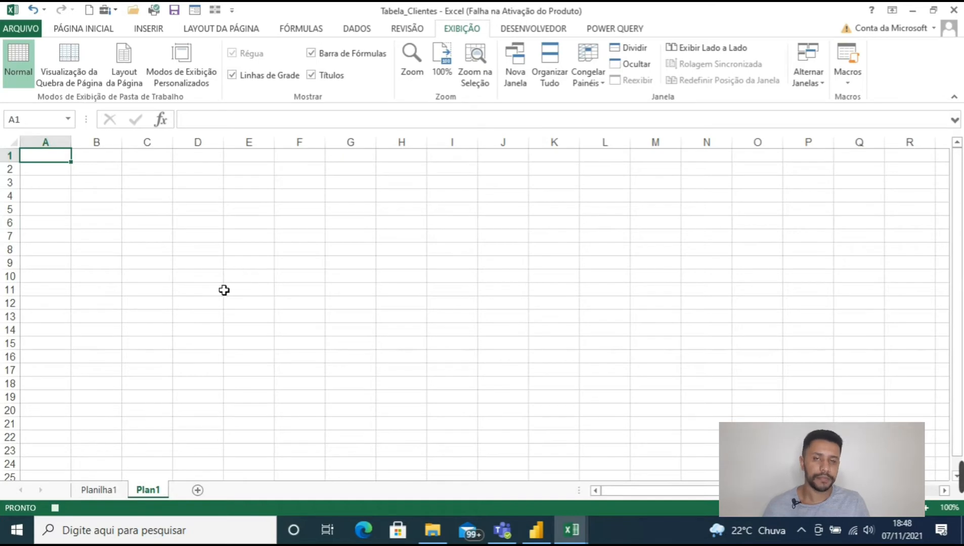
{"action": "left_click", "coordinate": [56, 508]}
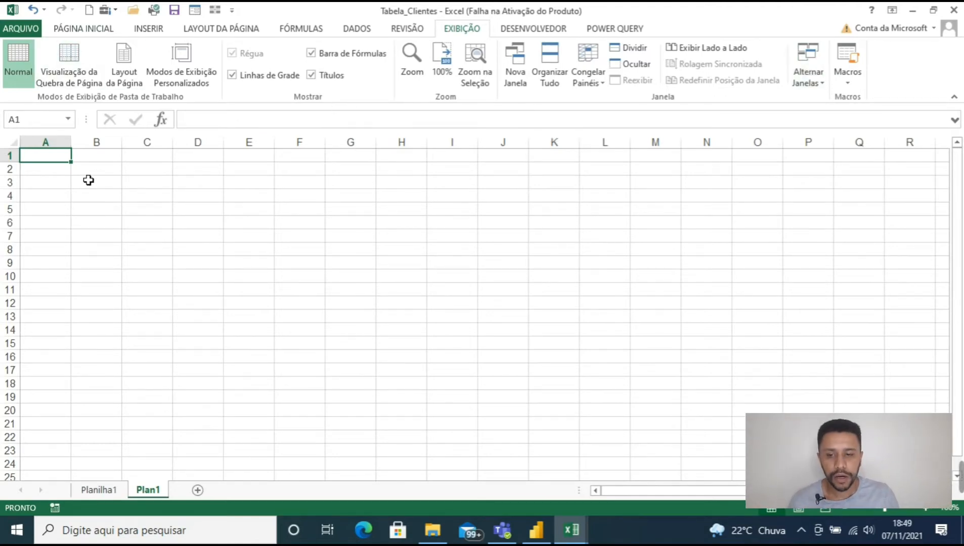
Step: Draw a rounded rectangle about 3.94 cm wide and 1.19 cm high above the format list on Planilha1
{"action": "left_click", "coordinate": [148, 29]}
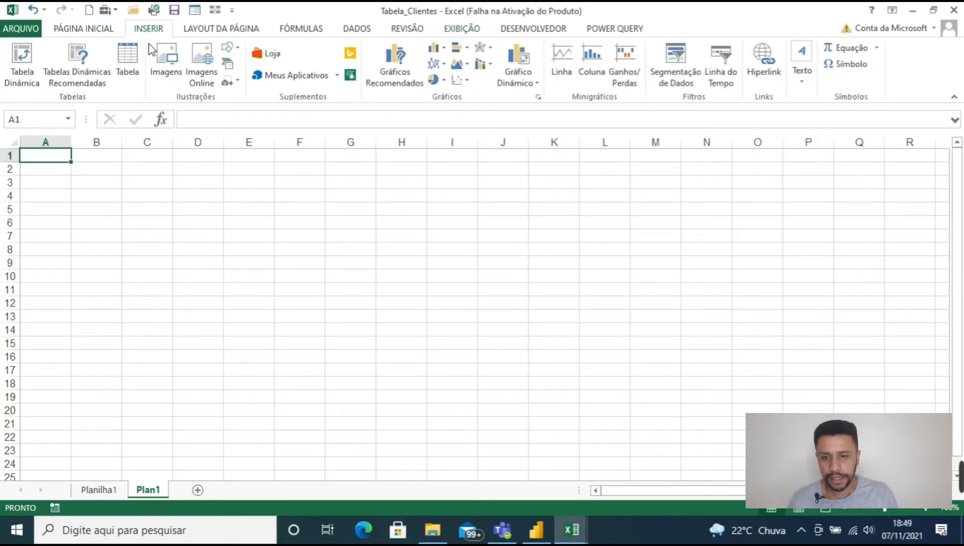
{"action": "left_click", "coordinate": [228, 48]}
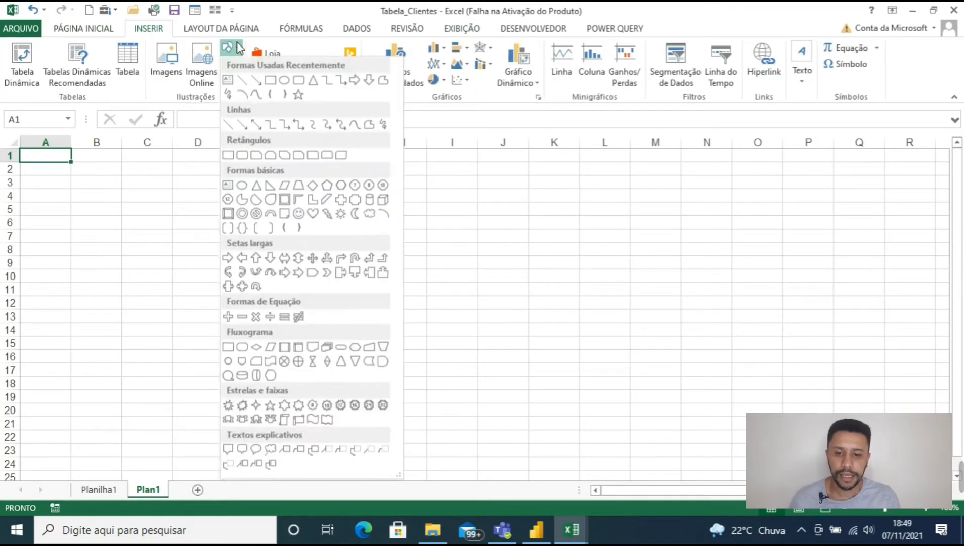
{"action": "left_click", "coordinate": [299, 80]}
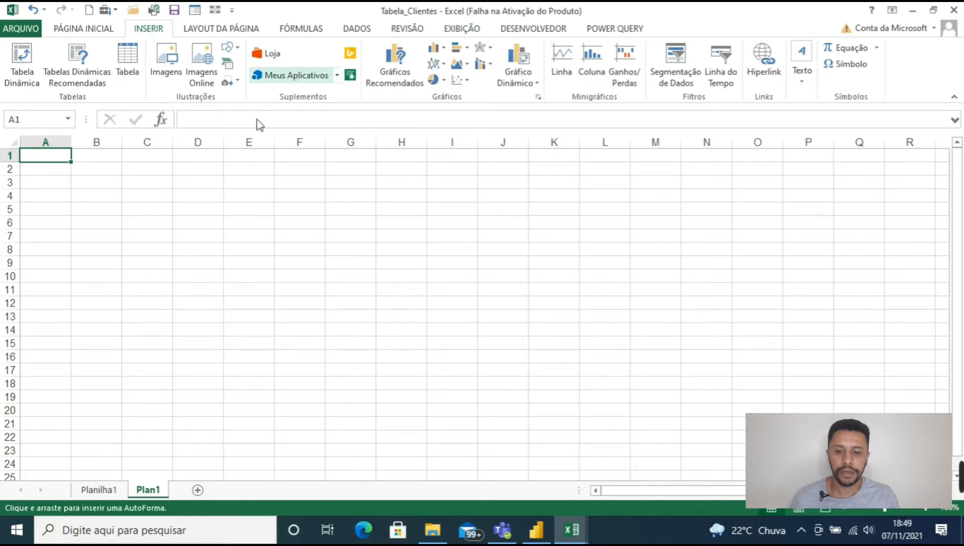
{"action": "left_click", "coordinate": [98, 490]}
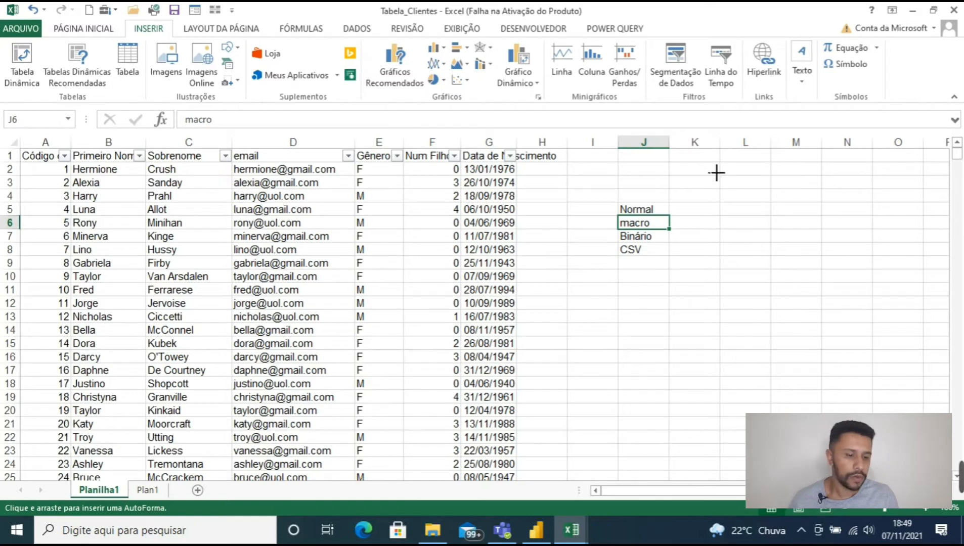
{"action": "mouse_move", "coordinate": [694, 159]}
{"action": "left_mouse_down"}
{"action": "mouse_move", "coordinate": [803, 193]}
{"action": "mouse_move", "coordinate": [697, 180]}
{"action": "left_mouse_up"}
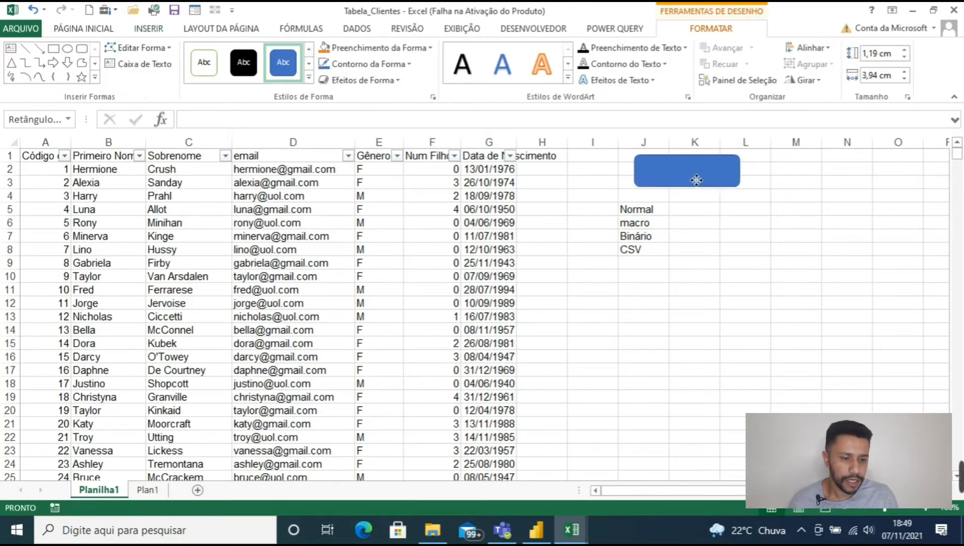
Step: Fill the rounded rectangle with dark red and remove its outline
{"action": "left_click", "coordinate": [413, 48]}
{"action": "left_click", "coordinate": [324, 173]}
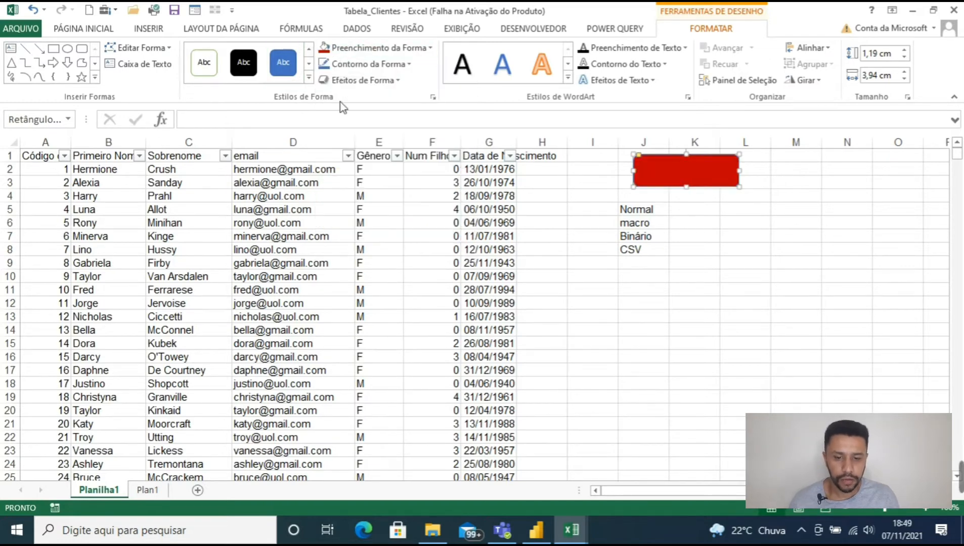
{"action": "left_click", "coordinate": [338, 71]}
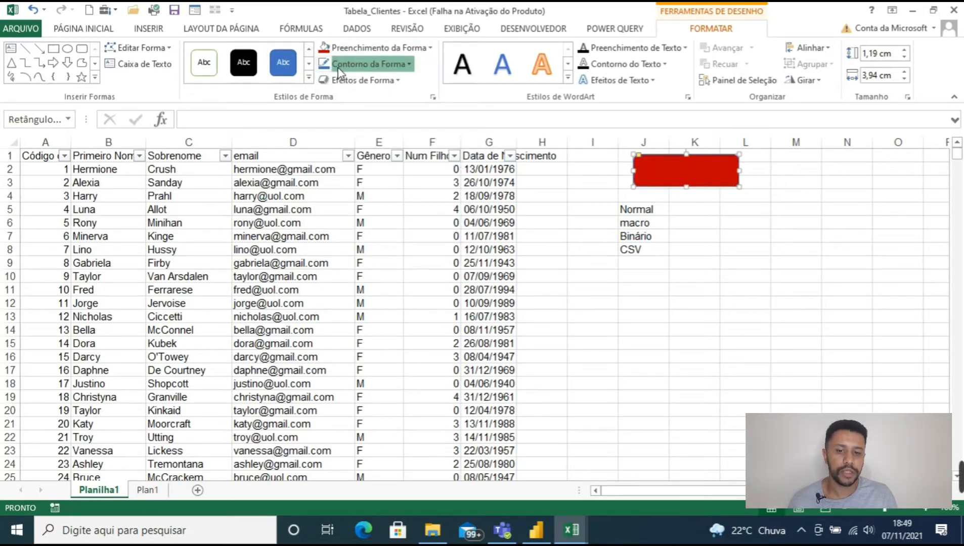
{"action": "left_click", "coordinate": [351, 207]}
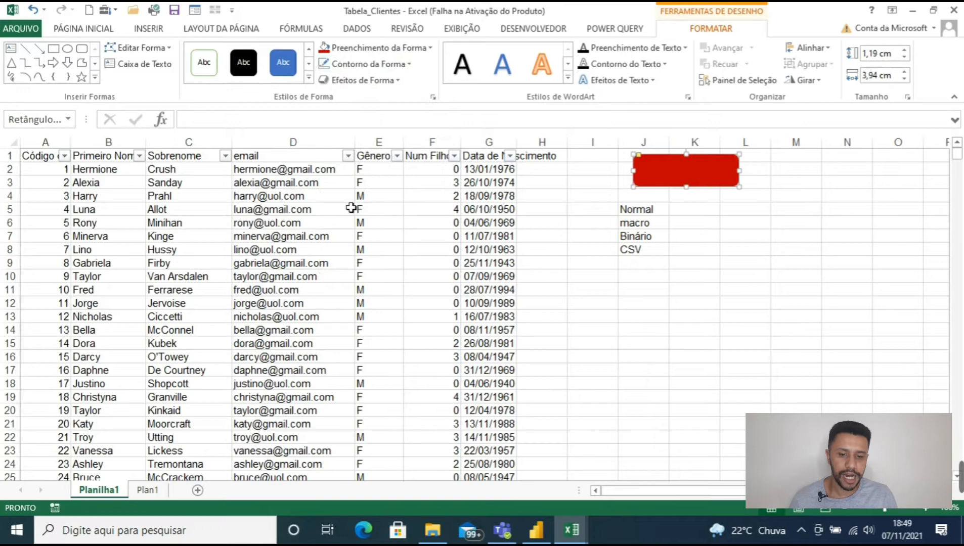
Step: Apply the second preset shape effect to the red rectangle and label it Plan1
{"action": "left_click", "coordinate": [361, 80]}
{"action": "mouse_move", "coordinate": [387, 104]}
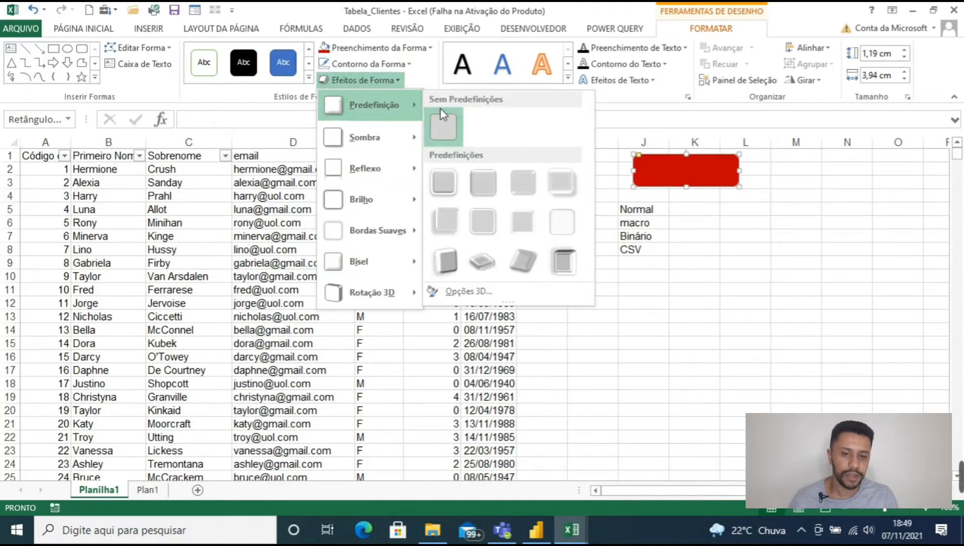
{"action": "left_click", "coordinate": [484, 177]}
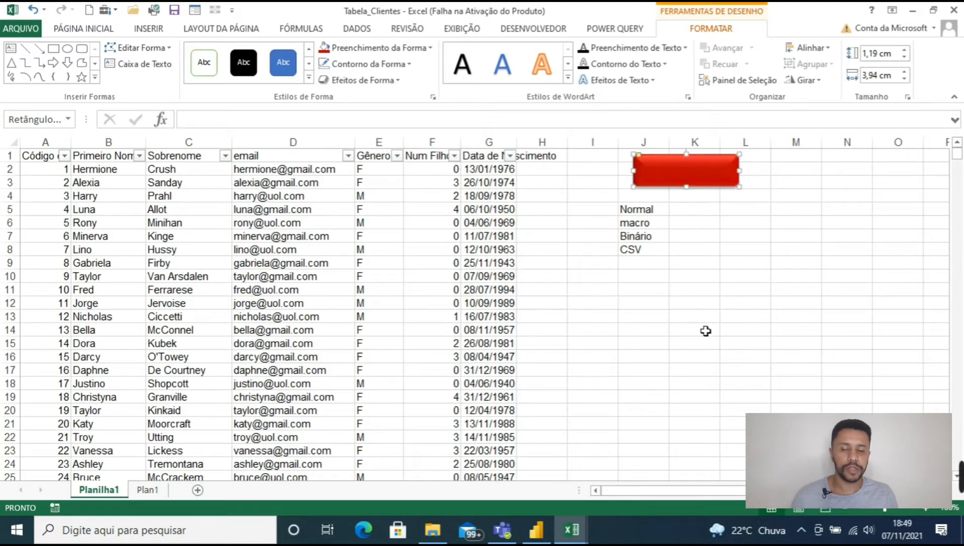
{"action": "type", "text": "Plan1"}
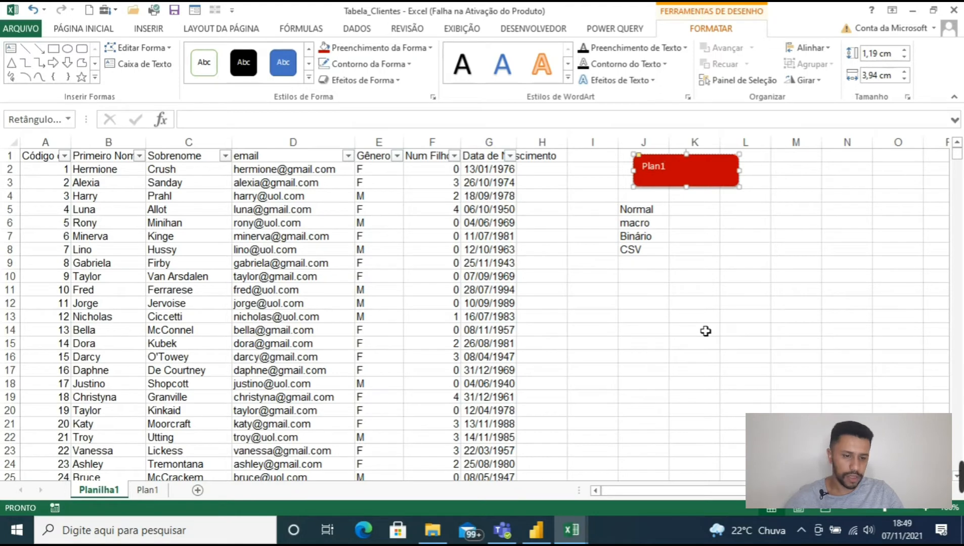
{"action": "left_click", "coordinate": [706, 331]}
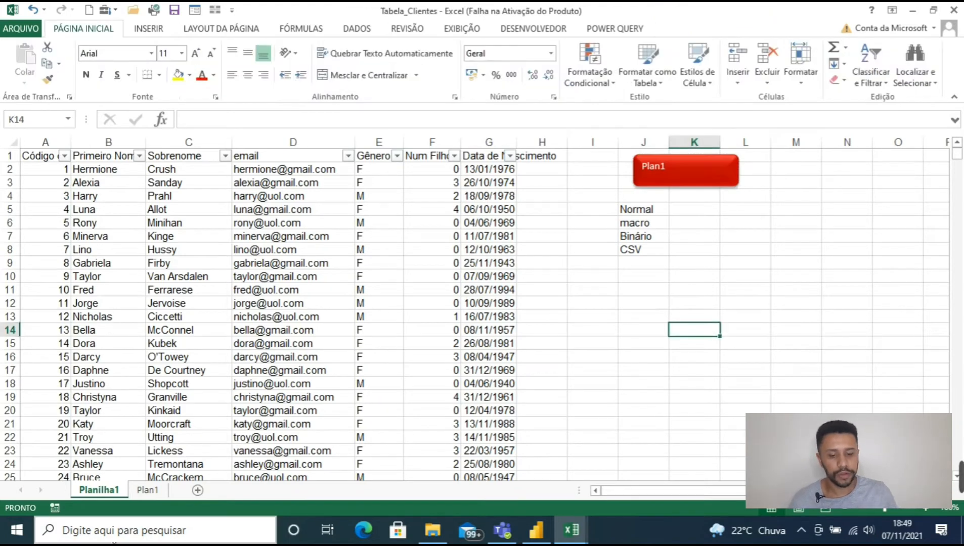
Step: Centre the Plan1 label horizontally and vertically in the red shape, and format it bold at size 20
{"action": "left_click", "coordinate": [711, 178]}
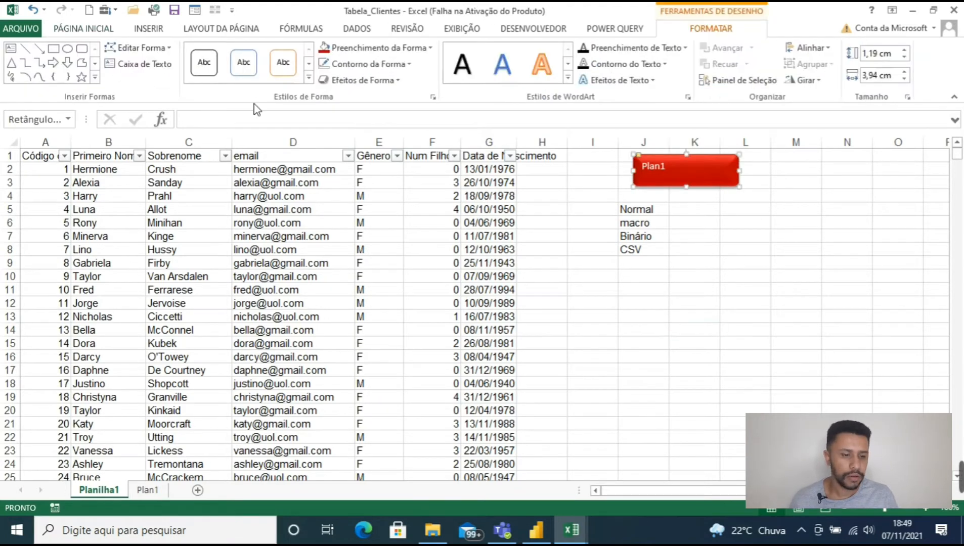
{"action": "left_click", "coordinate": [83, 29]}
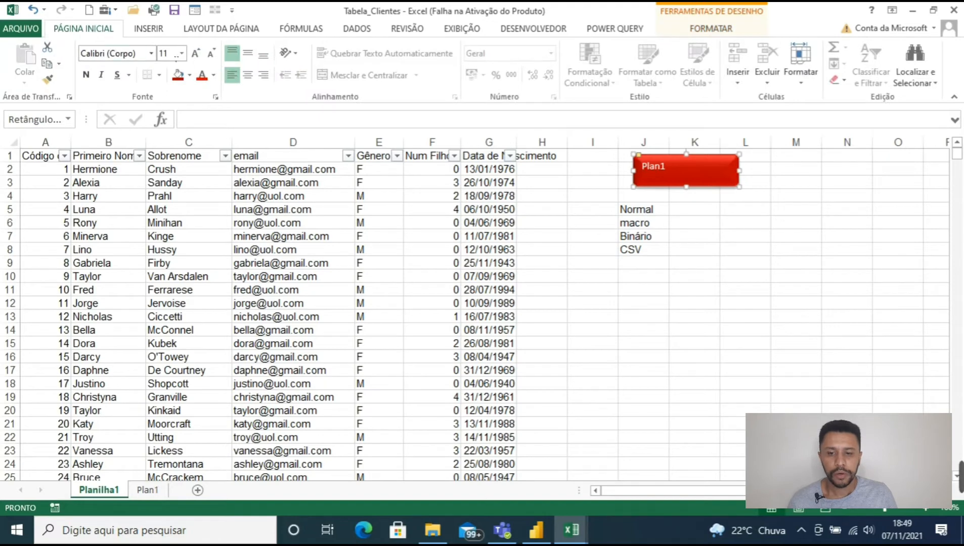
{"action": "left_click", "coordinate": [248, 52]}
{"action": "left_click", "coordinate": [246, 75]}
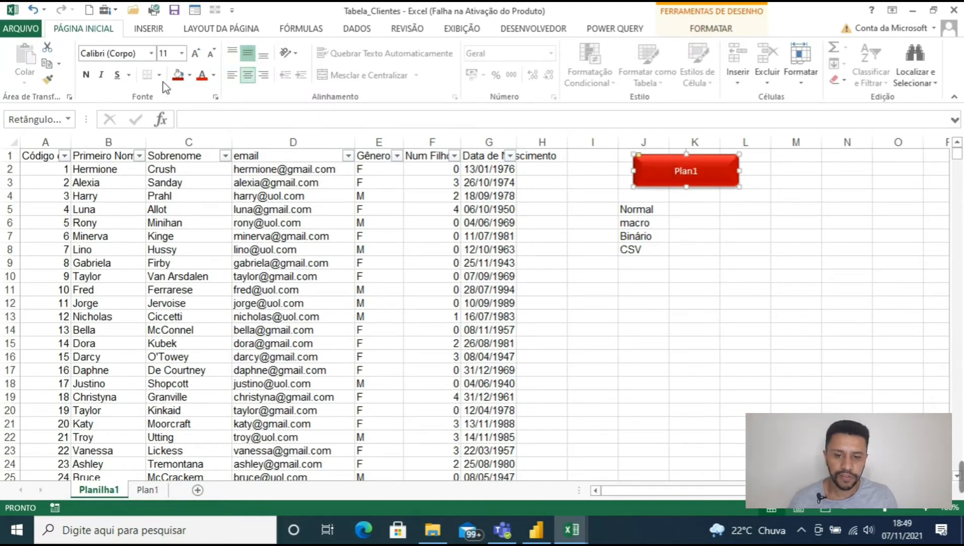
{"action": "left_click", "coordinate": [87, 75]}
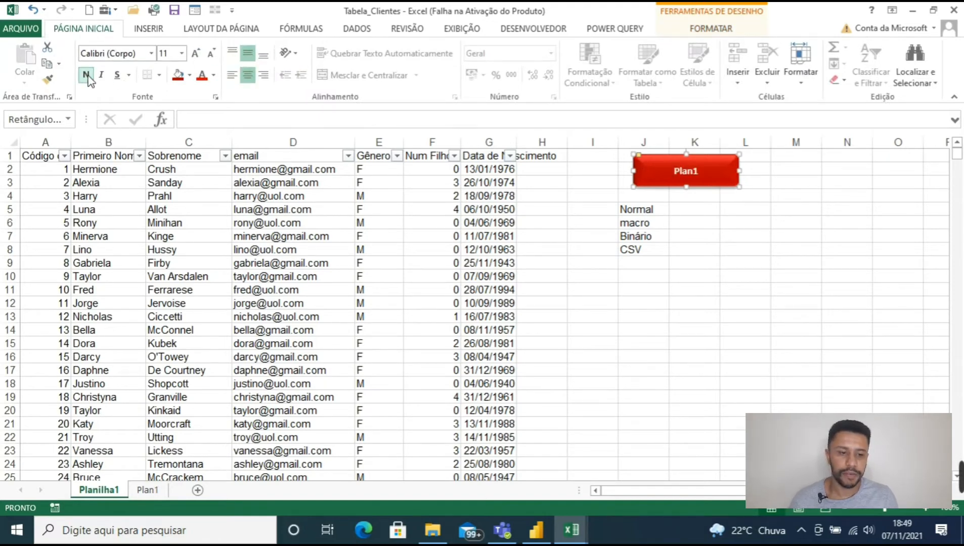
{"action": "left_click", "coordinate": [200, 54]}
{"action": "left_click", "coordinate": [200, 54]}
{"action": "left_click", "coordinate": [199, 54]}
{"action": "left_click", "coordinate": [200, 54]}
{"action": "left_click", "coordinate": [199, 54]}
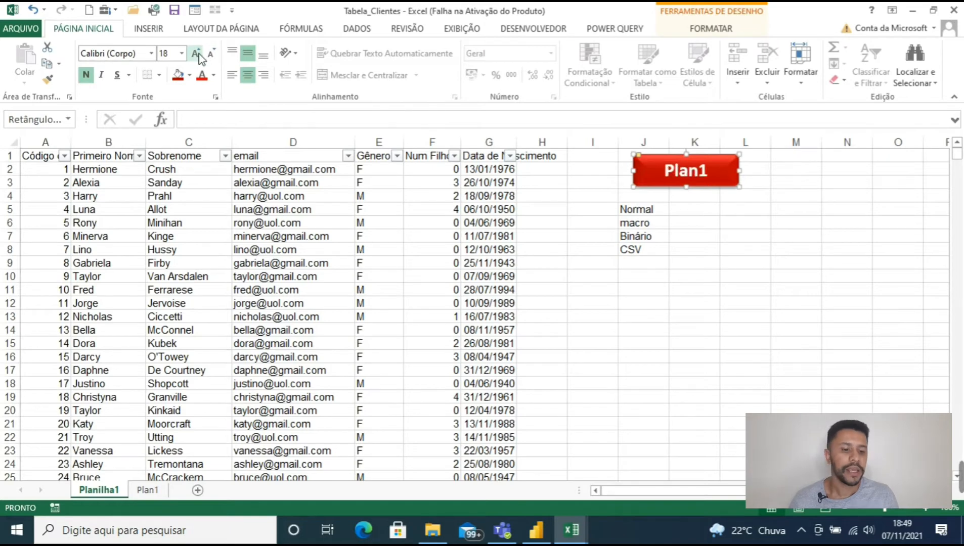
{"action": "left_click", "coordinate": [716, 255]}
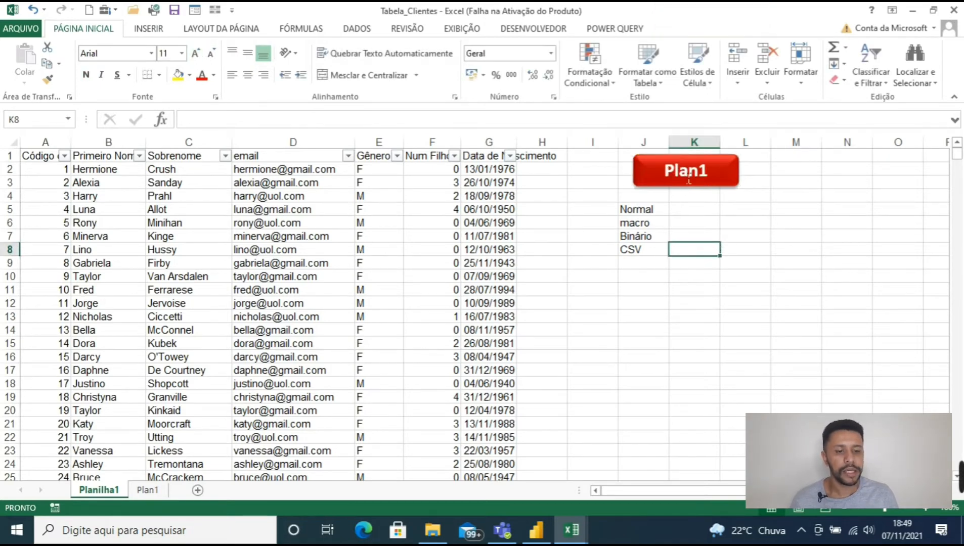
Step: Assign the Deslocamento macro to the red Plan1 shape and test its jump to the Plan1 sheet, ending back on Planilha1
{"action": "right_click", "coordinate": [656, 180]}
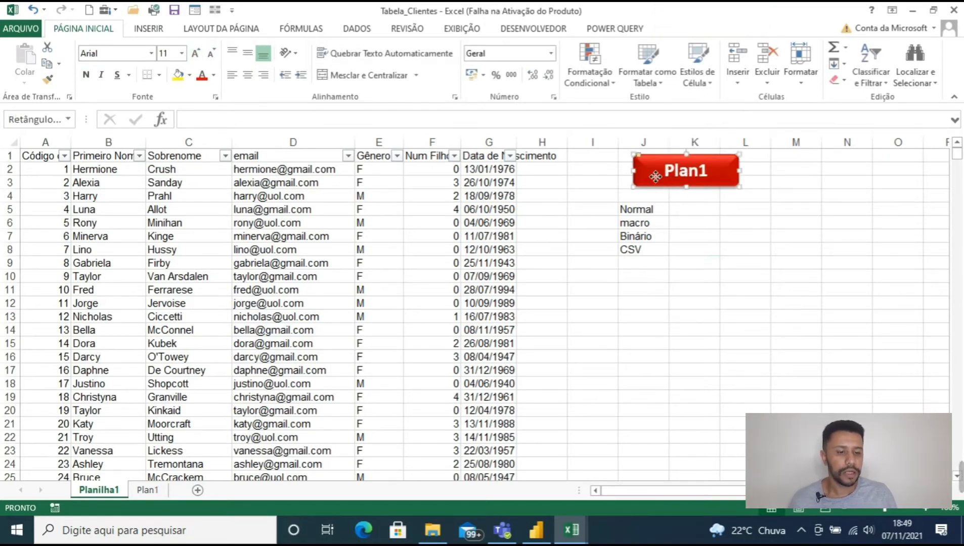
{"action": "left_click", "coordinate": [645, 179]}
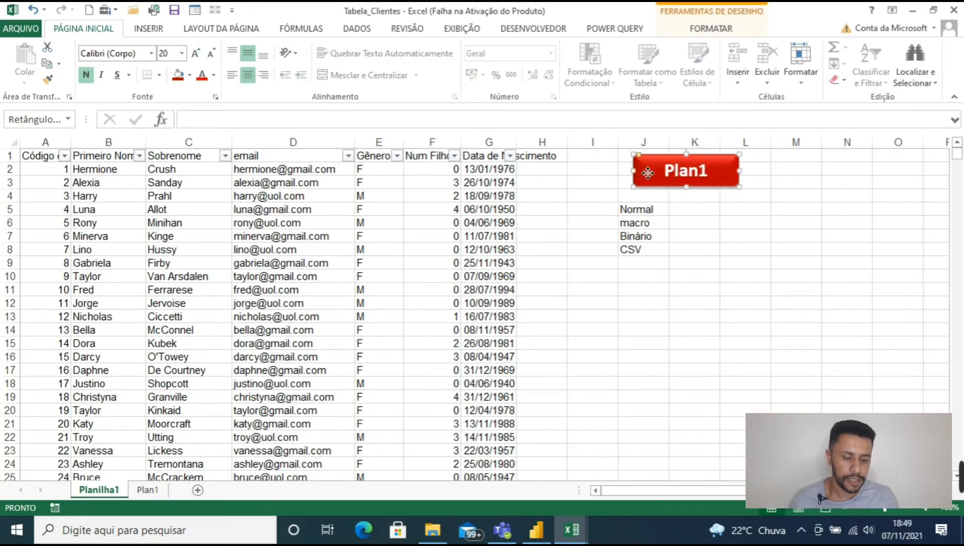
{"action": "right_click", "coordinate": [644, 179]}
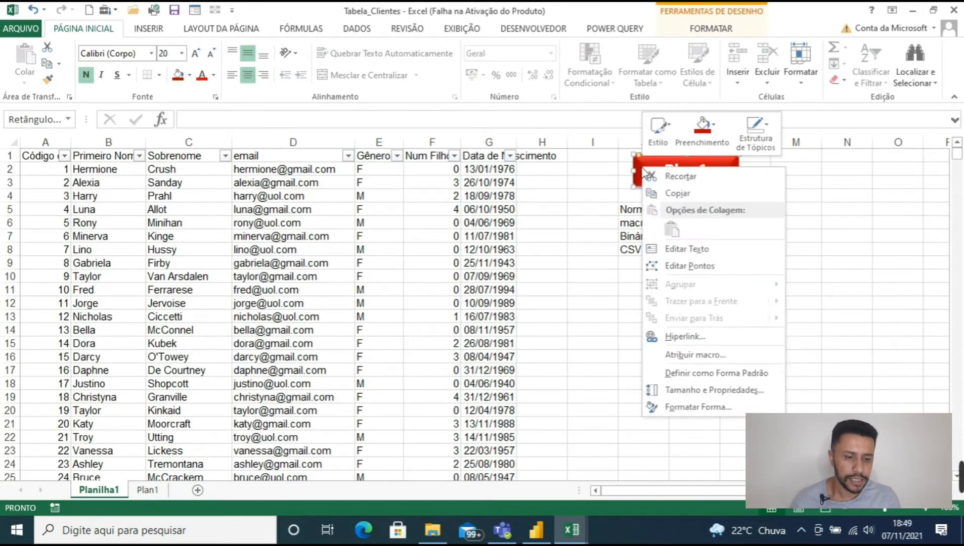
{"action": "left_click", "coordinate": [703, 355]}
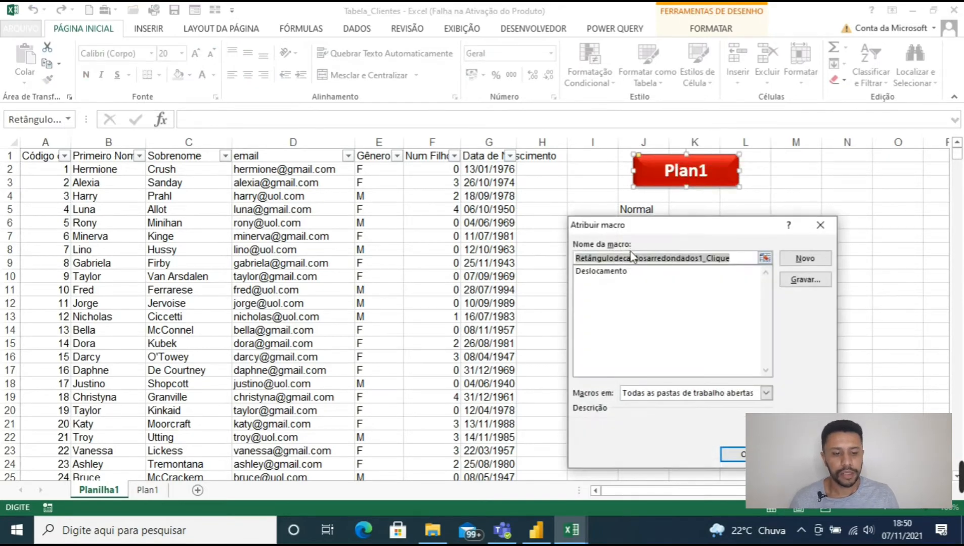
{"action": "left_click", "coordinate": [601, 272]}
{"action": "left_click", "coordinate": [733, 454]}
{"action": "left_click", "coordinate": [777, 315]}
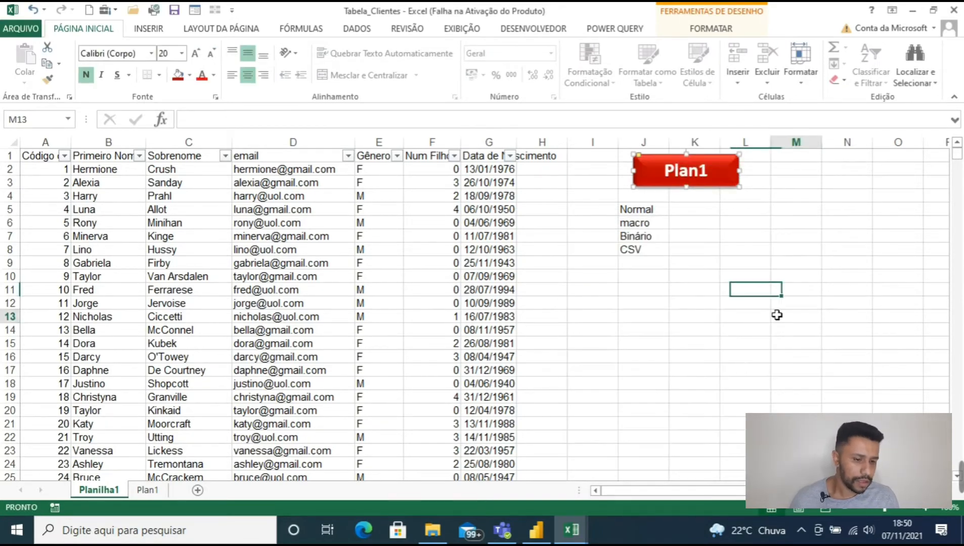
{"action": "left_click", "coordinate": [707, 171]}
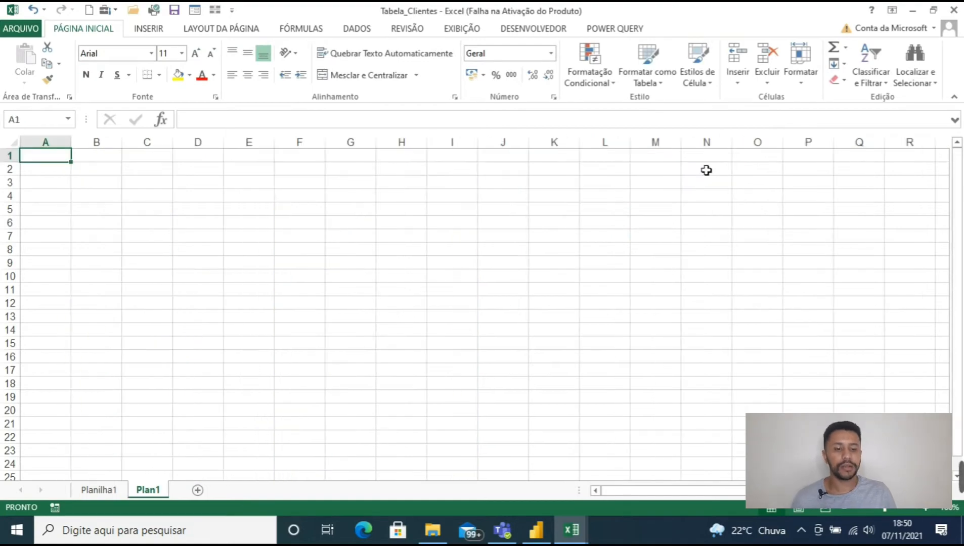
{"action": "left_click", "coordinate": [112, 491]}
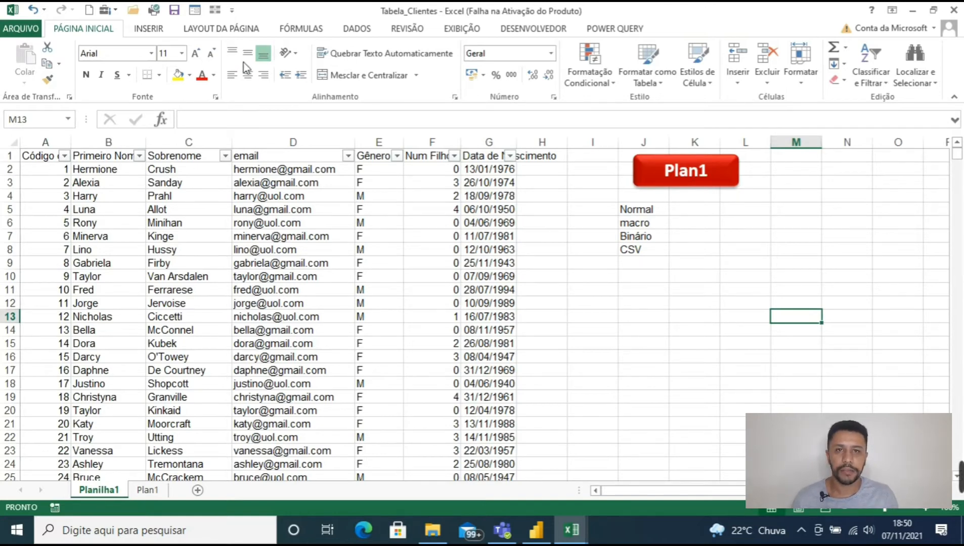
Step: Save the workbook as Tabela_Clientes in the Excel folder with type Pasta de Trabalho Habilitada para Macro do Excel, declining the macro-free save
{"action": "left_click", "coordinate": [174, 12]}
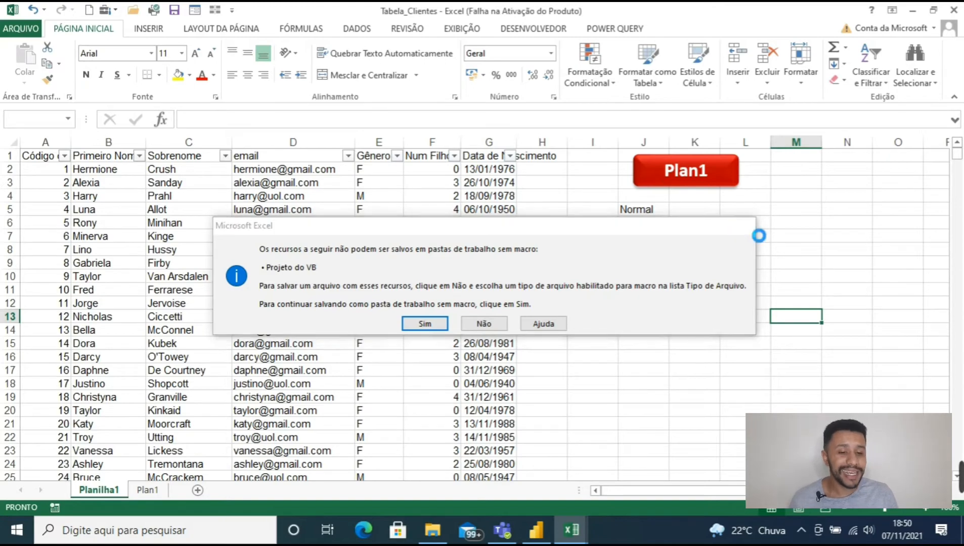
{"action": "left_click", "coordinate": [744, 226]}
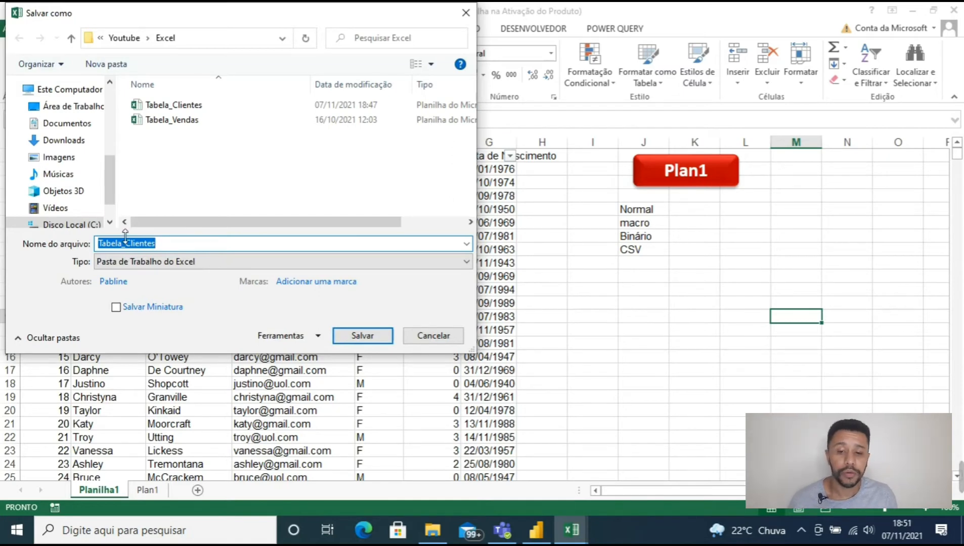
{"action": "left_click", "coordinate": [145, 264]}
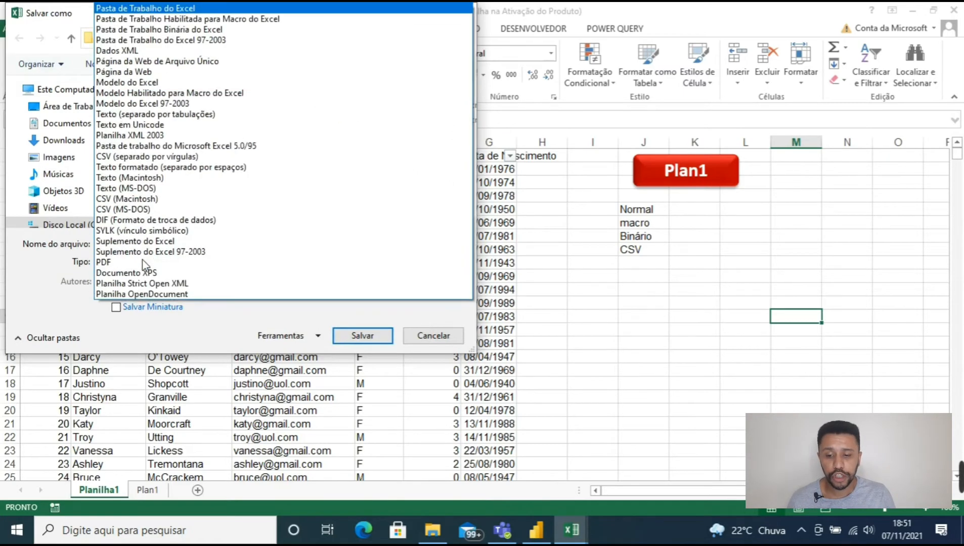
{"action": "left_click", "coordinate": [186, 21]}
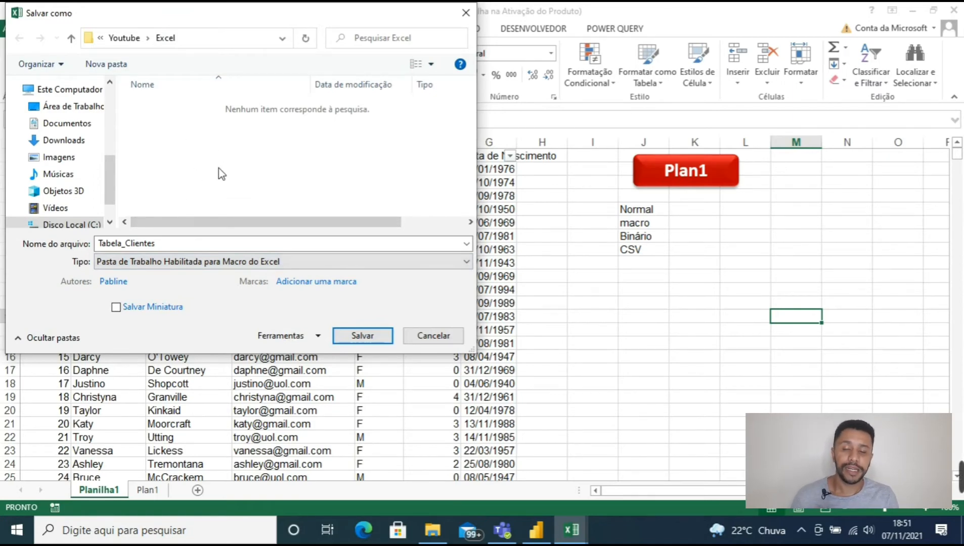
{"action": "left_click", "coordinate": [358, 337]}
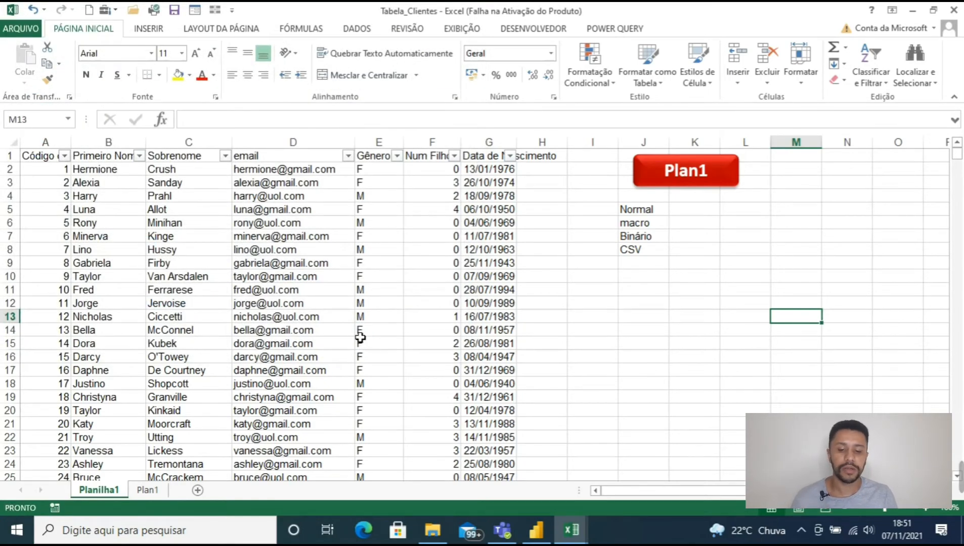
Step: Switch to File Explorer, compare the macro-enabled and normal Tabela_Clientes files with the full type names showing, and return to the workbook
{"action": "left_click", "coordinate": [432, 531]}
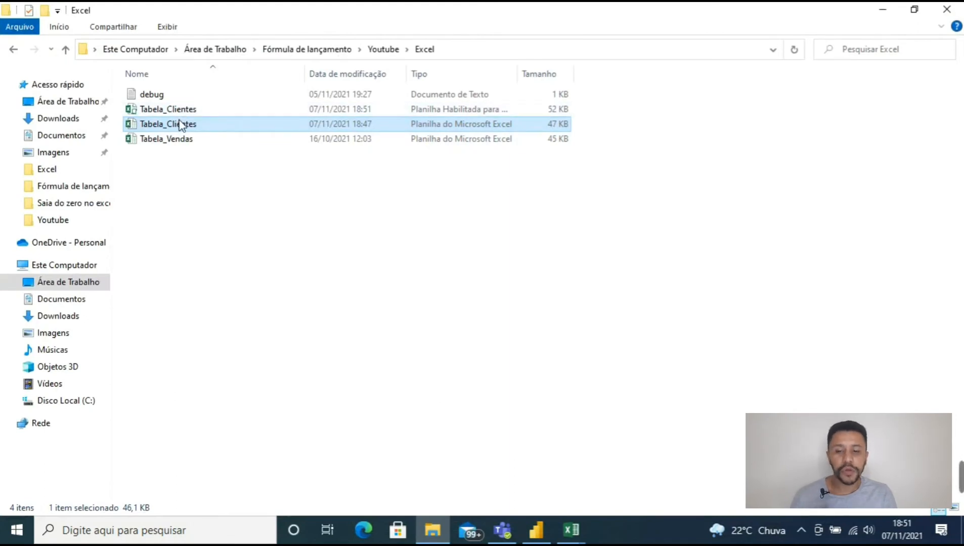
{"action": "mouse_move", "coordinate": [178, 112]}
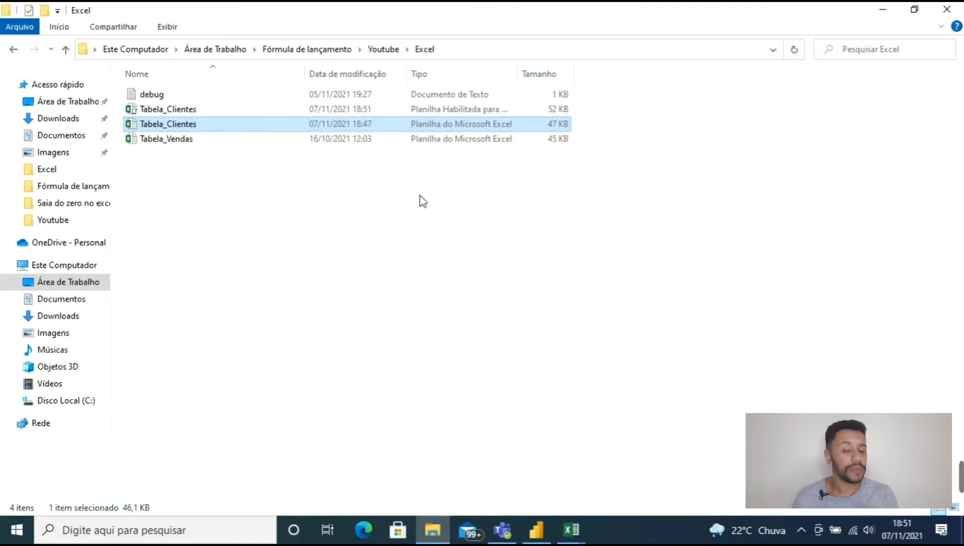
{"action": "left_click", "coordinate": [498, 111]}
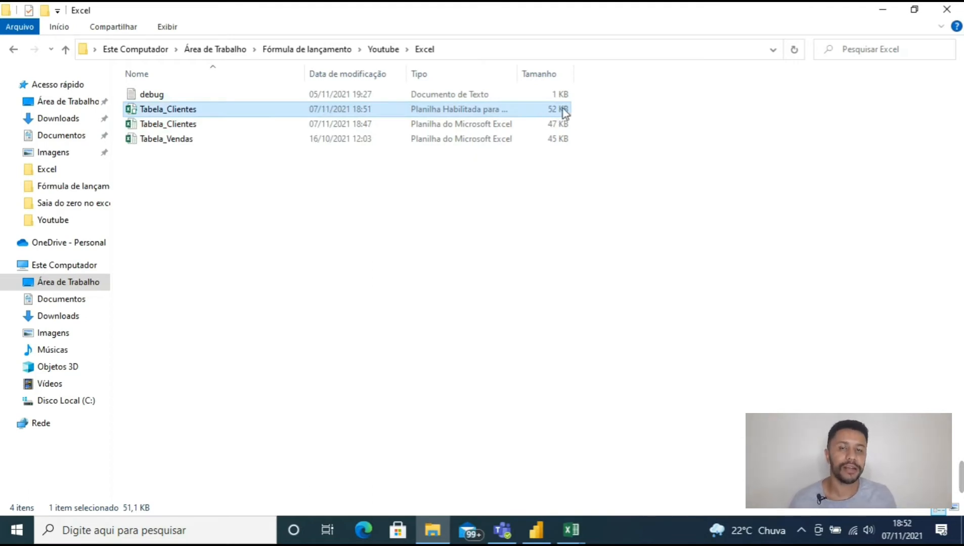
{"action": "double_click", "coordinate": [517, 74]}
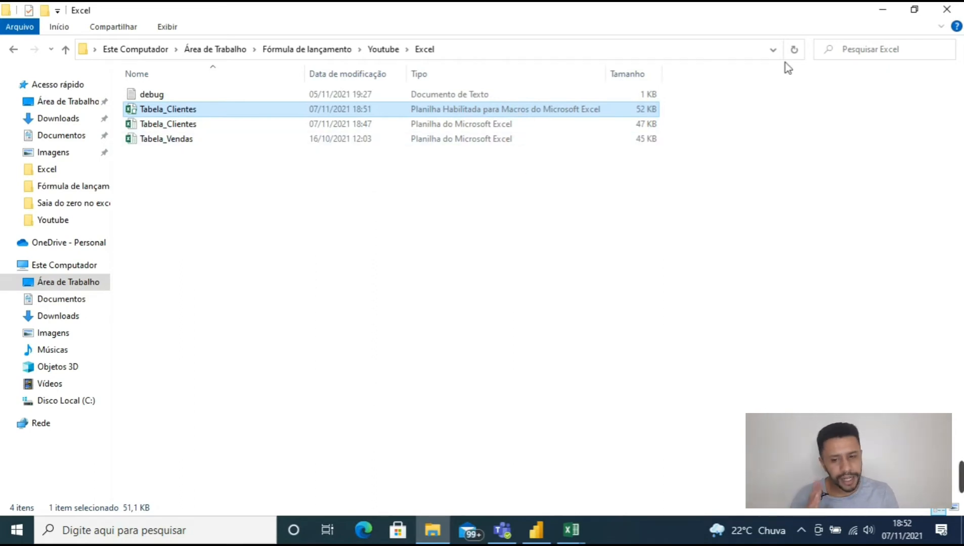
{"action": "left_click", "coordinate": [883, 10]}
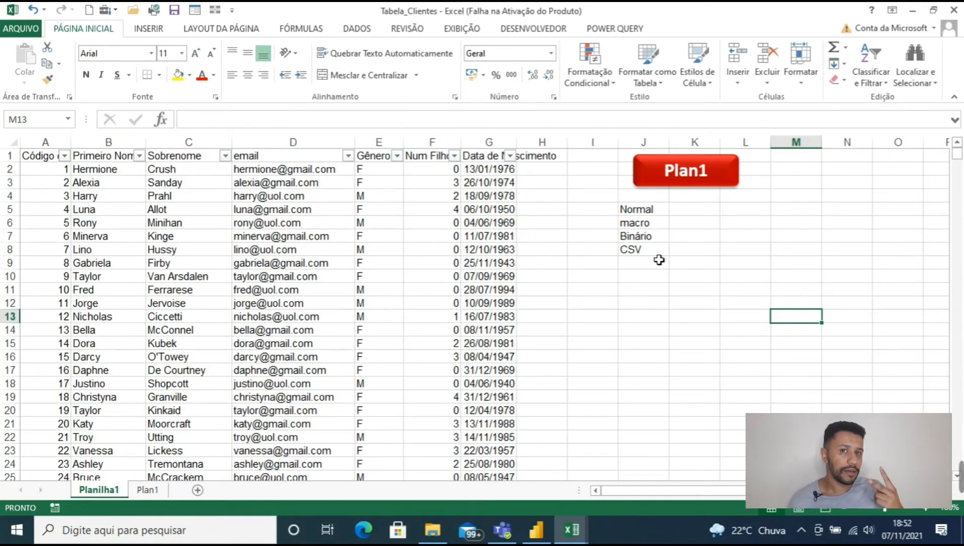
Step: Save a copy of Tabela_Clientes in the same folder as Pasta de Trabalho Binária do Excel
{"action": "left_click", "coordinate": [657, 238]}
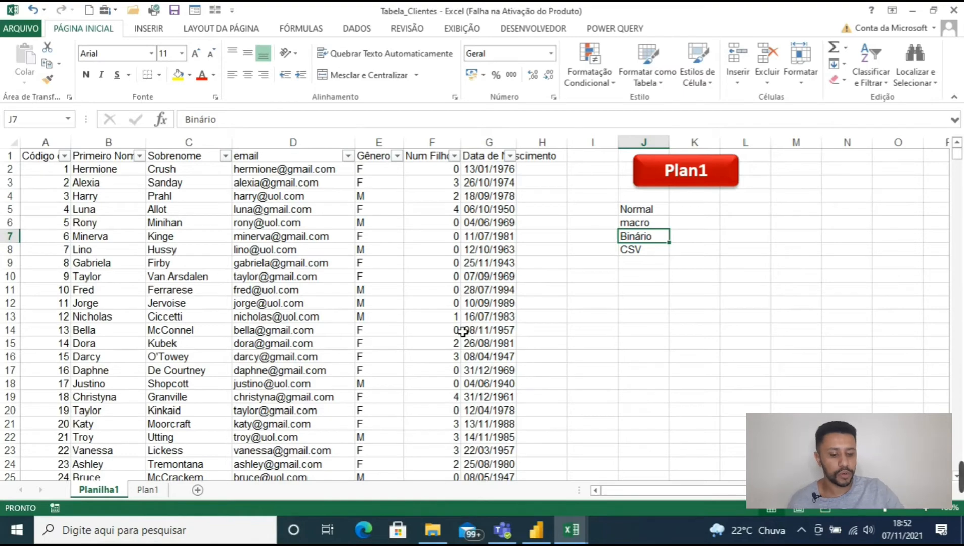
{"action": "key", "text": "F12"}
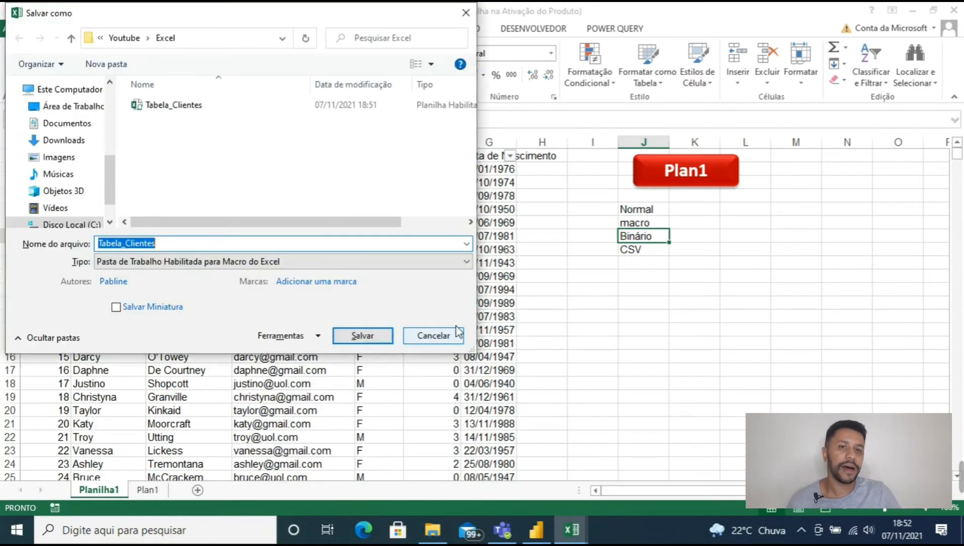
{"action": "left_click", "coordinate": [184, 266]}
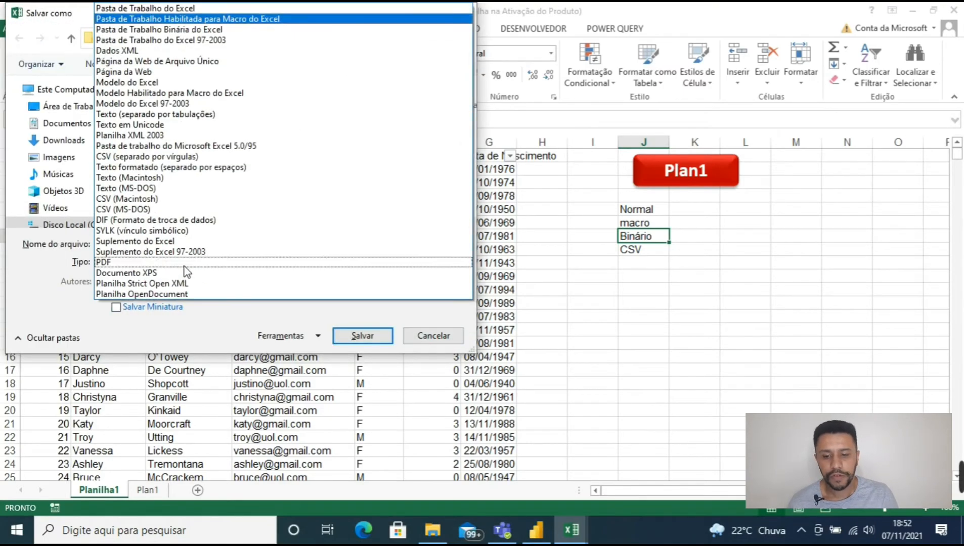
{"action": "left_click", "coordinate": [220, 34]}
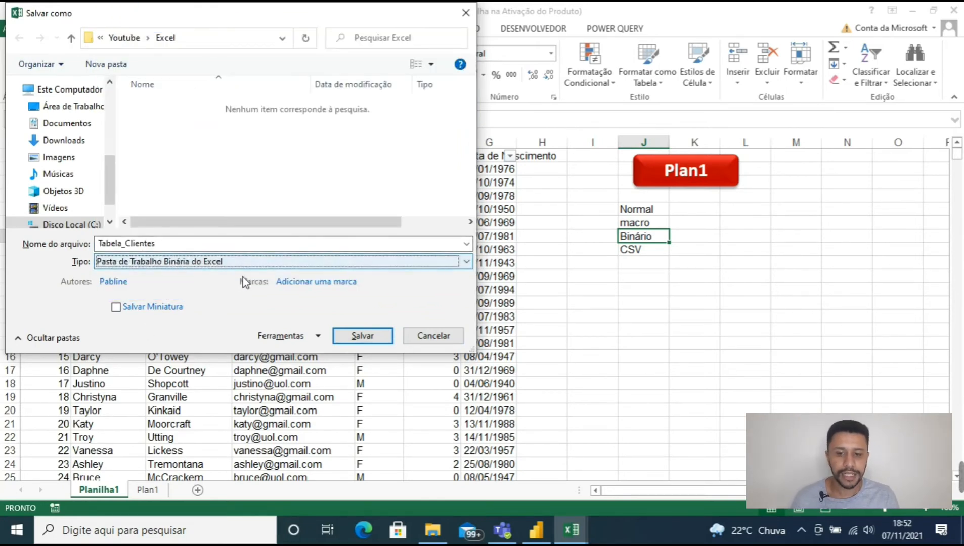
{"action": "left_click", "coordinate": [376, 338]}
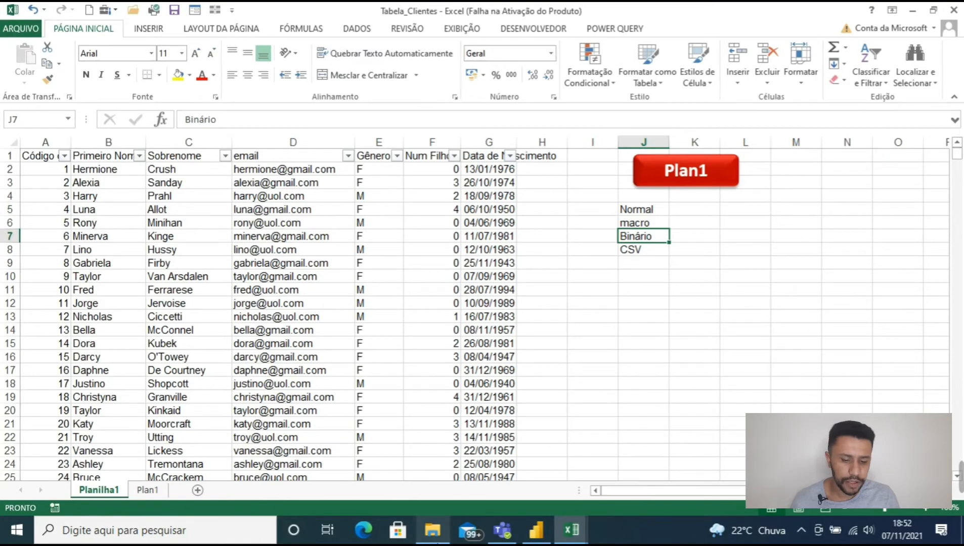
Step: Switch to File Explorer, compare the binary Tabela_Clientes file's size with the normal version, and go back to the Tabela_Clientes workbook
{"action": "left_click", "coordinate": [432, 530]}
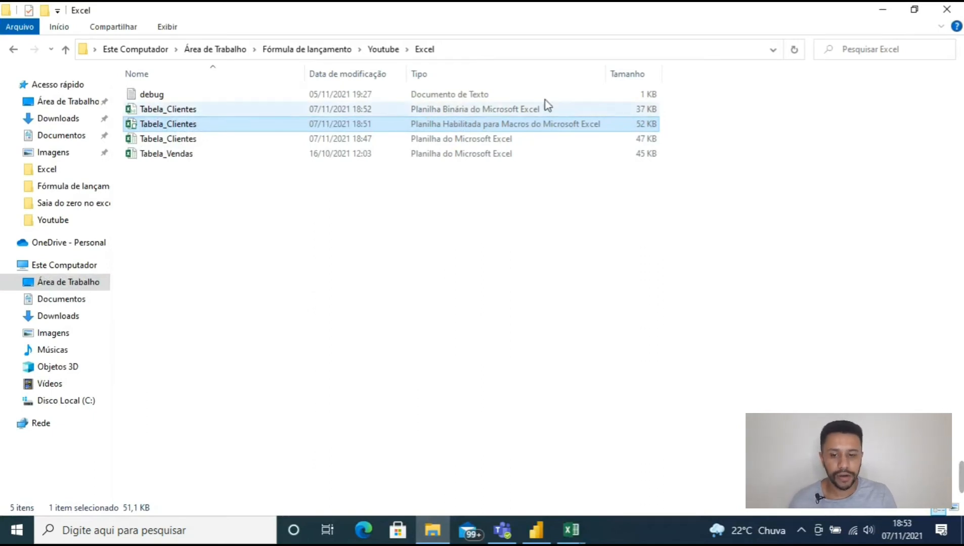
{"action": "left_click", "coordinate": [605, 109]}
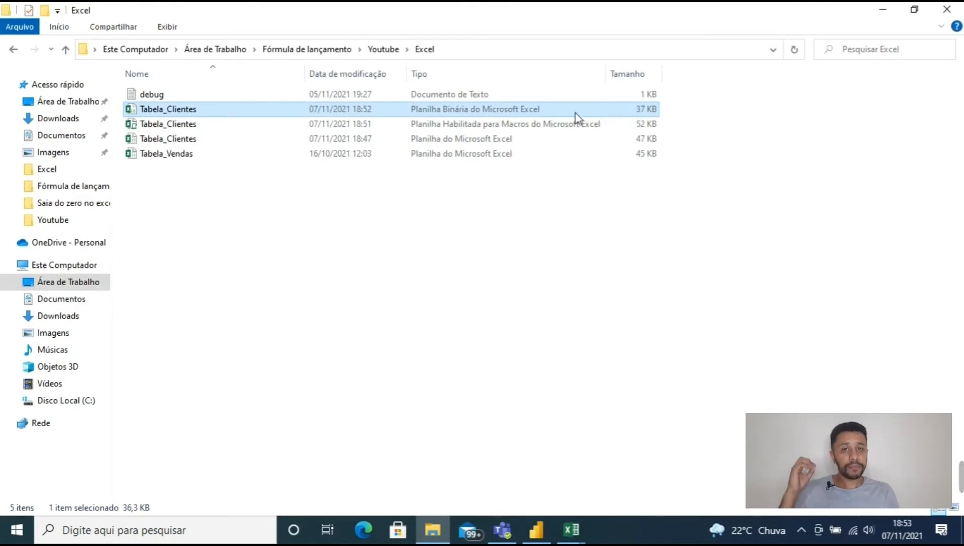
{"action": "left_click", "coordinate": [288, 143]}
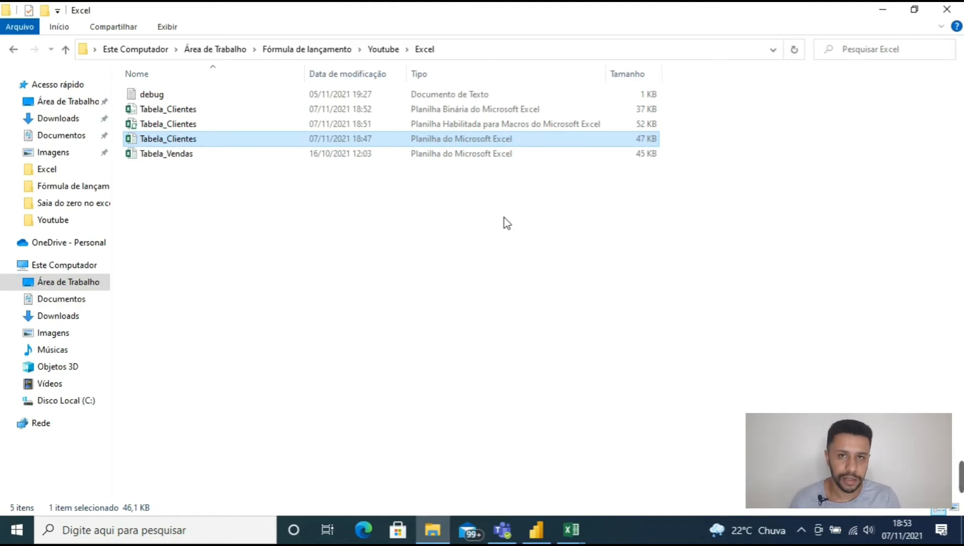
{"action": "left_click", "coordinate": [573, 528]}
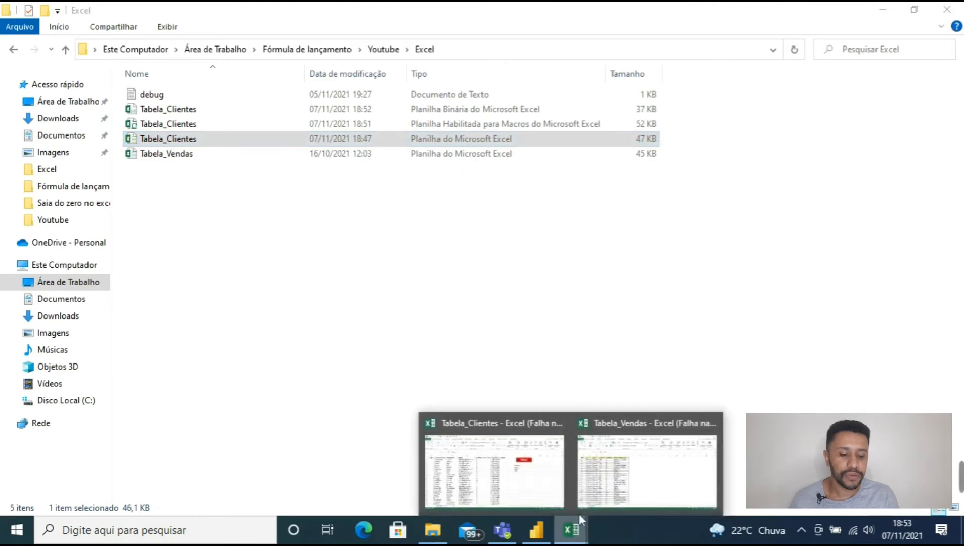
{"action": "mouse_move", "coordinate": [595, 490]}
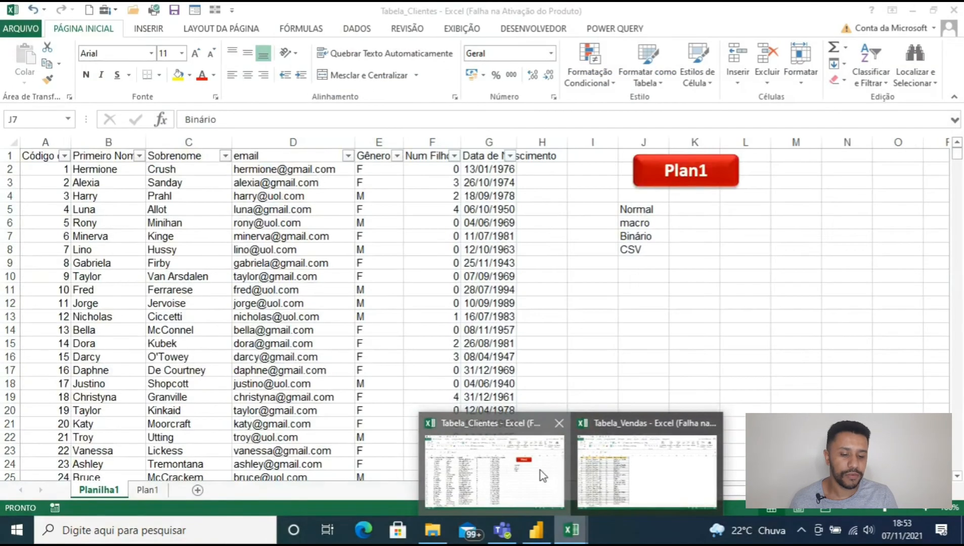
{"action": "left_click", "coordinate": [541, 473]}
Step: Format the header cells A1:G1 in bold with a yellow fill and save the binary workbook
{"action": "left_click", "coordinate": [652, 251]}
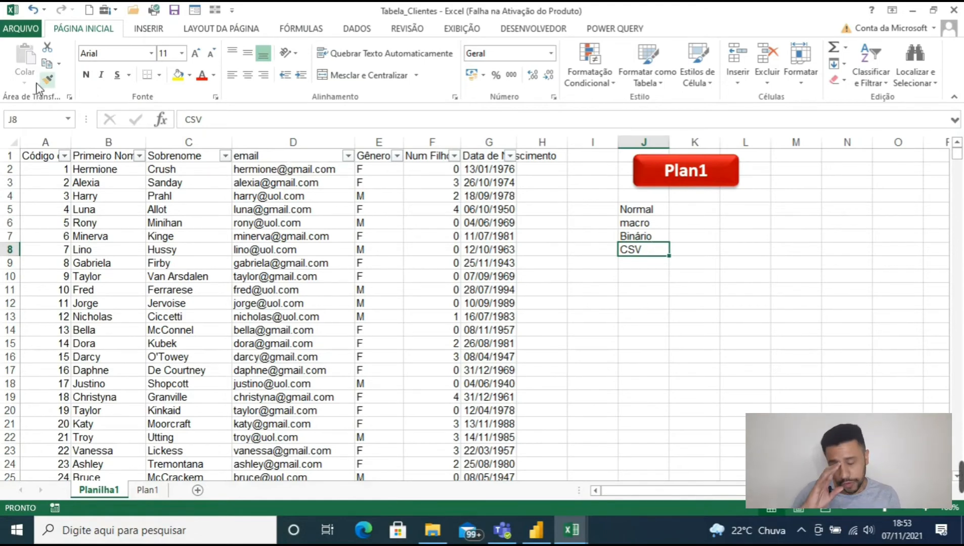
{"action": "left_click", "coordinate": [51, 159]}
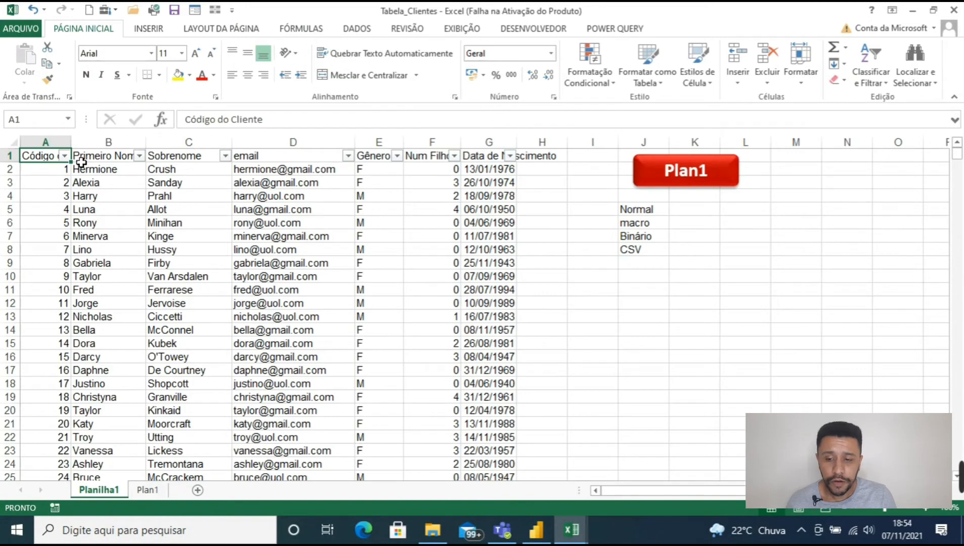
{"action": "left_click_drag", "start_coordinate": [51, 158], "coordinate": [512, 156]}
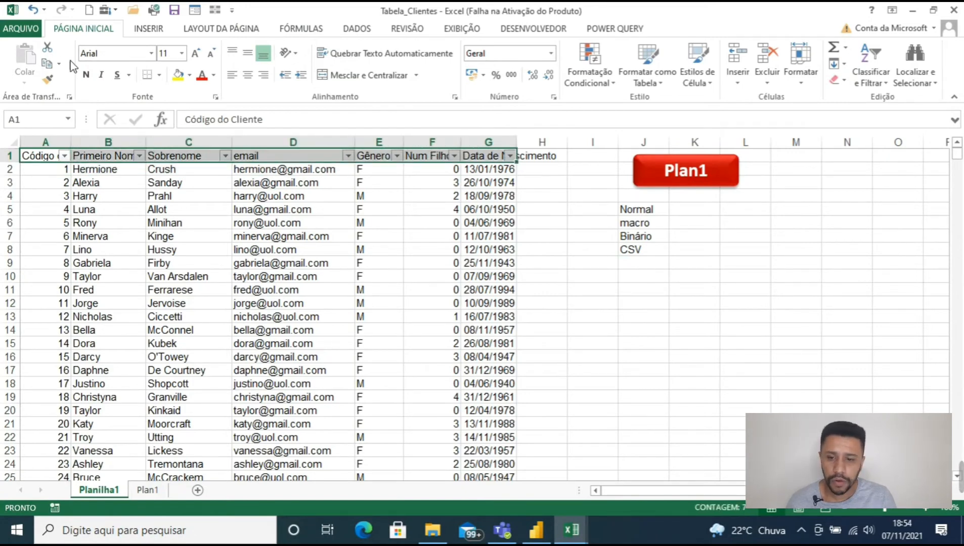
{"action": "left_click", "coordinate": [86, 74]}
{"action": "left_click", "coordinate": [178, 74]}
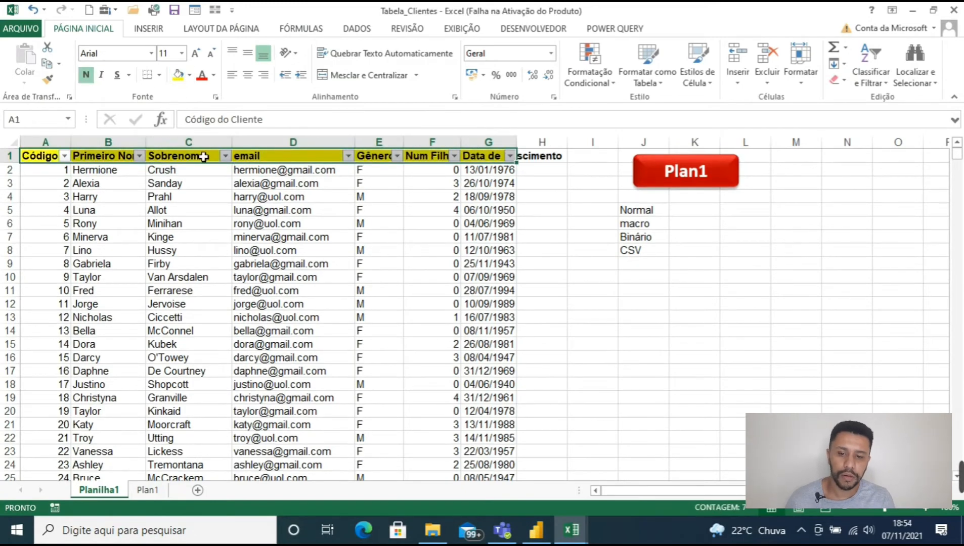
{"action": "left_click", "coordinate": [218, 228]}
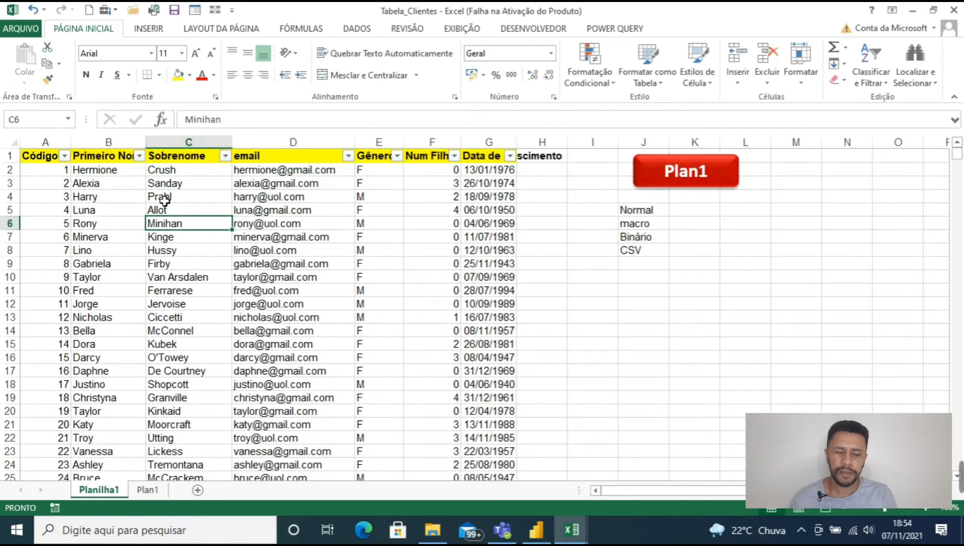
{"action": "left_click", "coordinate": [175, 10]}
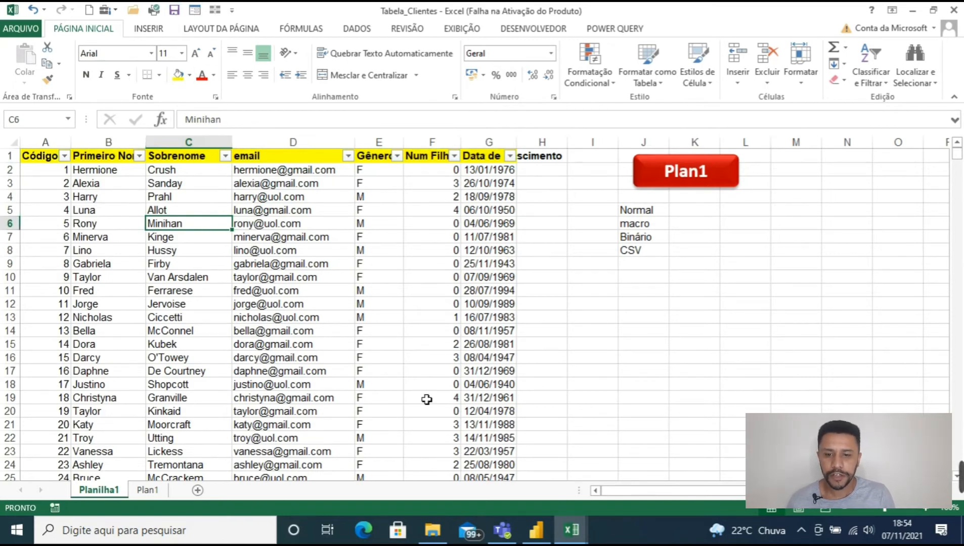
Step: Close Tabela_Clientes, reopen its binary version from File Explorer and enable the macro content
{"action": "left_click", "coordinate": [954, 10]}
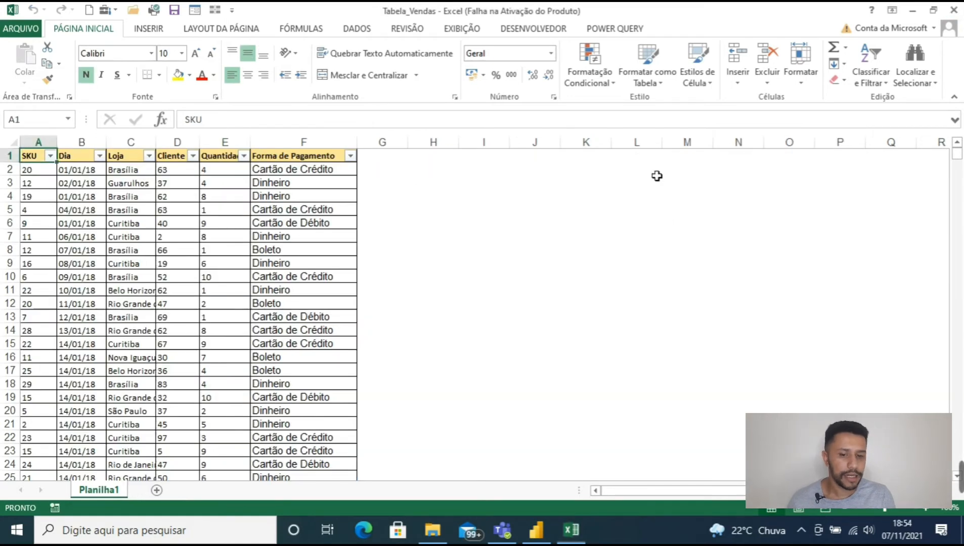
{"action": "left_click", "coordinate": [433, 531]}
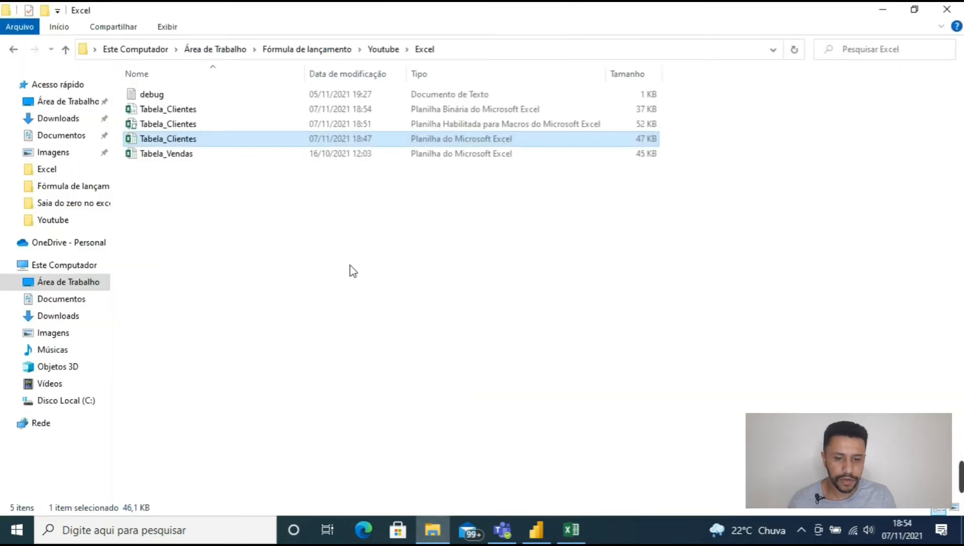
{"action": "left_click", "coordinate": [193, 109]}
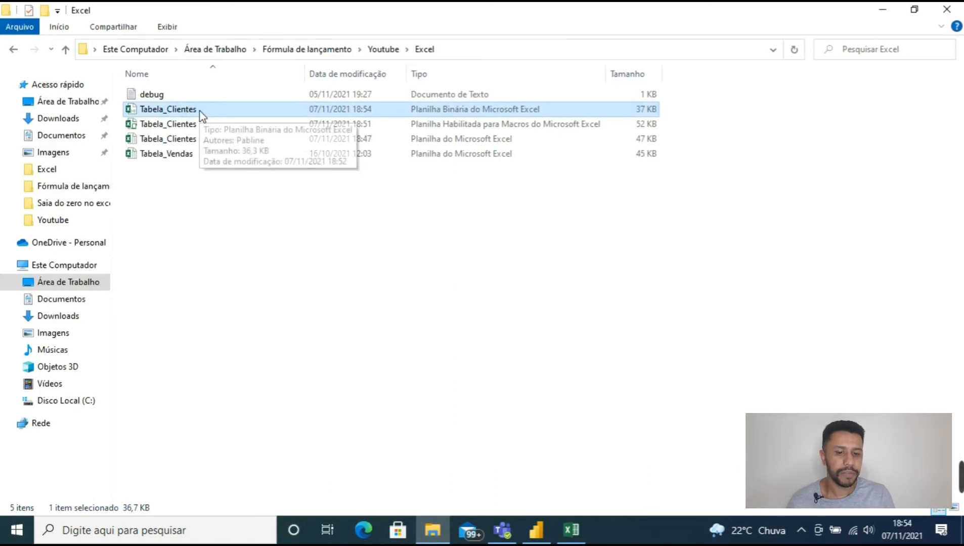
{"action": "key", "text": "alt+Tab"}
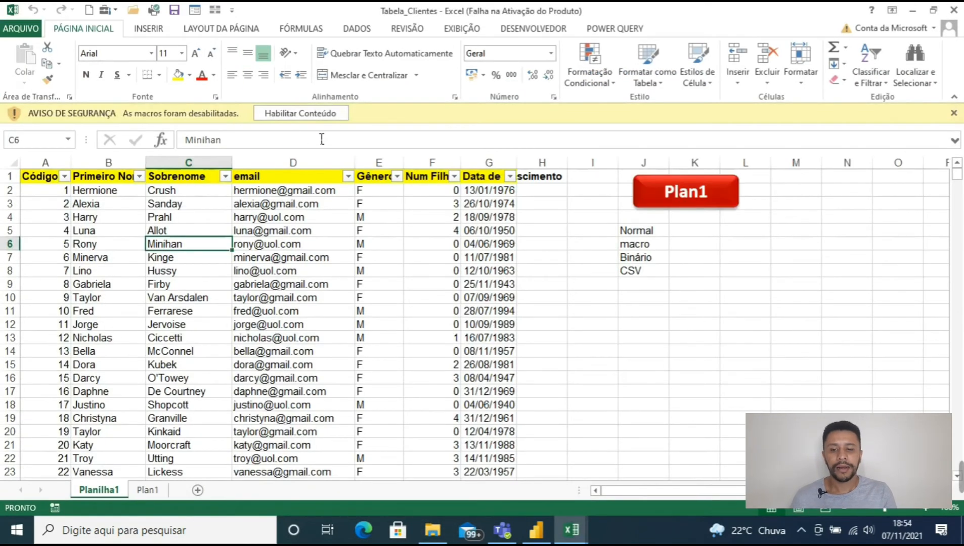
{"action": "left_click", "coordinate": [301, 113]}
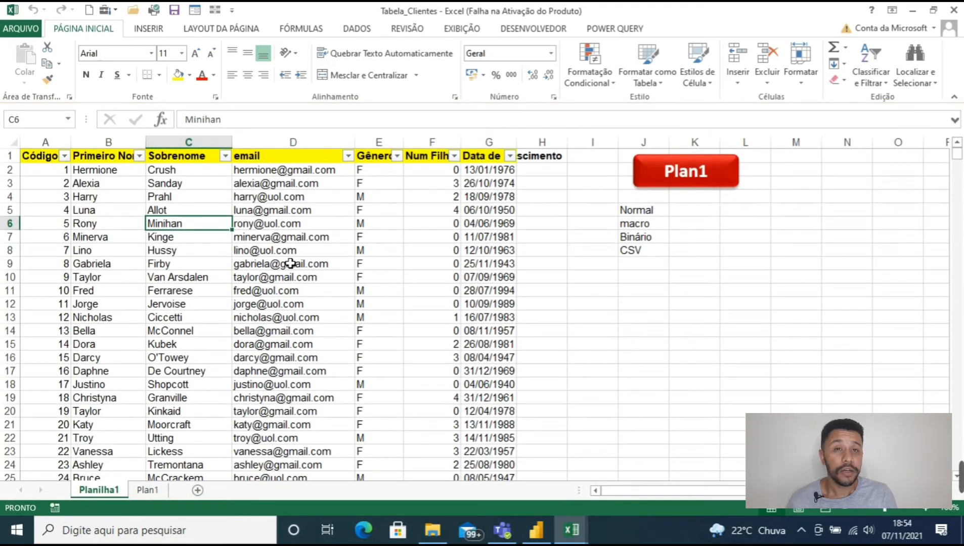
Step: Try to save Tabela_Clientes as CSV (separado por vírgulas) with both sheets still in the workbook
{"action": "key", "text": "F12"}
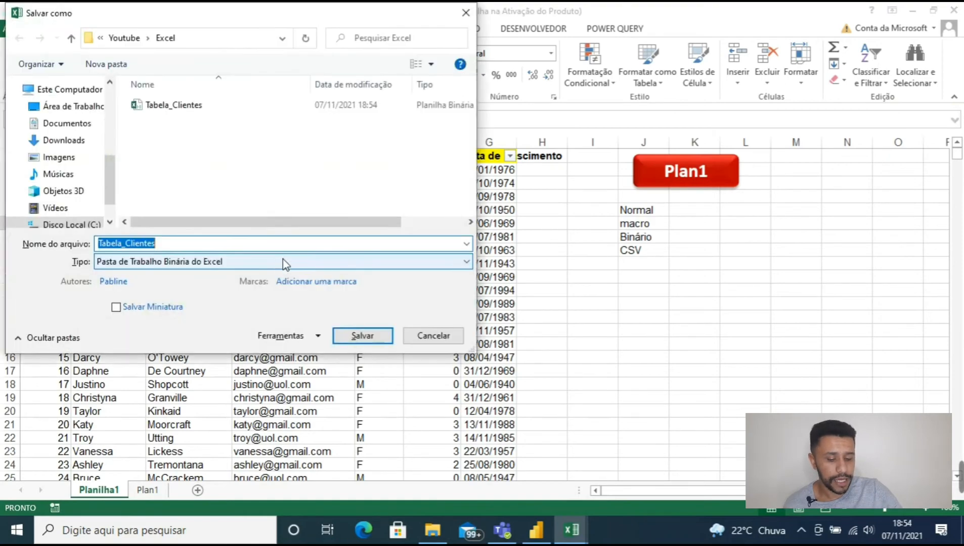
{"action": "left_click", "coordinate": [178, 266]}
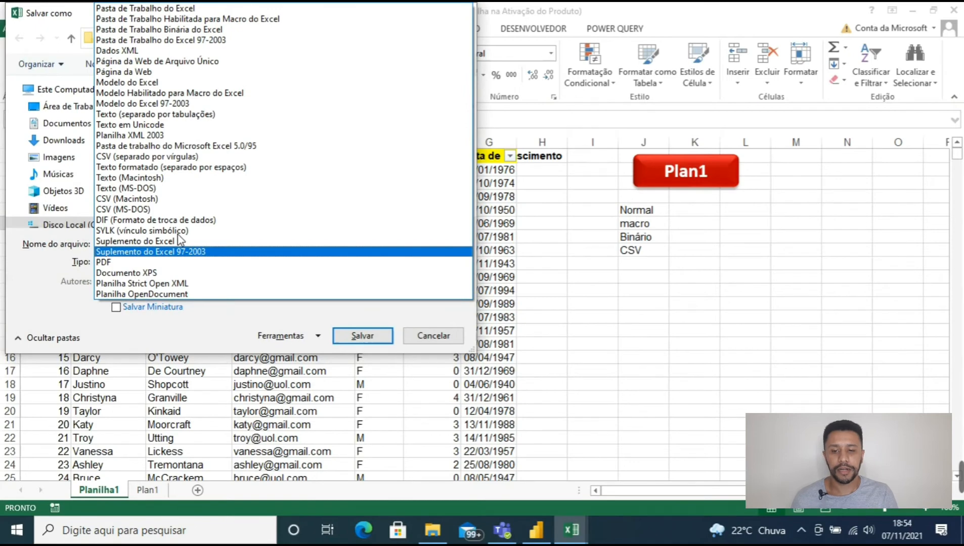
{"action": "left_click", "coordinate": [194, 161]}
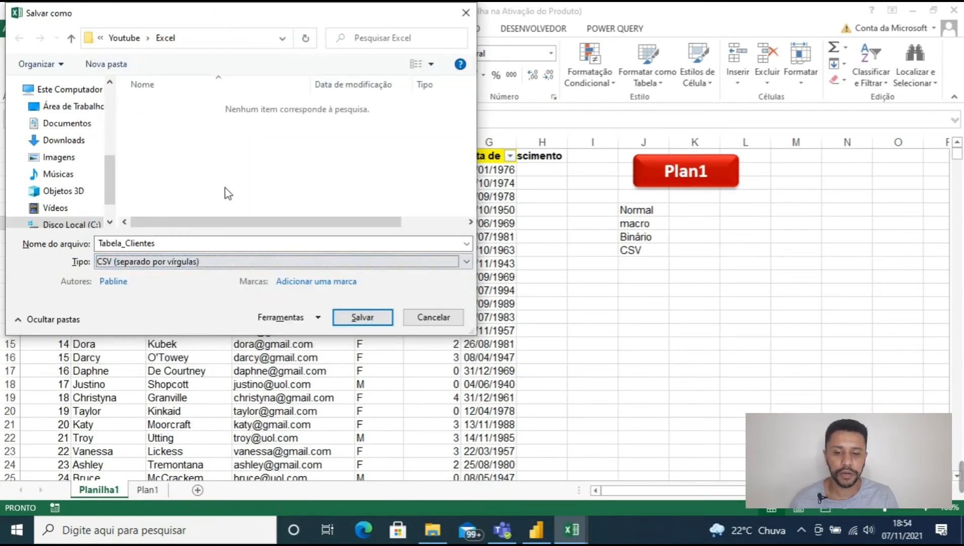
{"action": "left_click", "coordinate": [362, 317]}
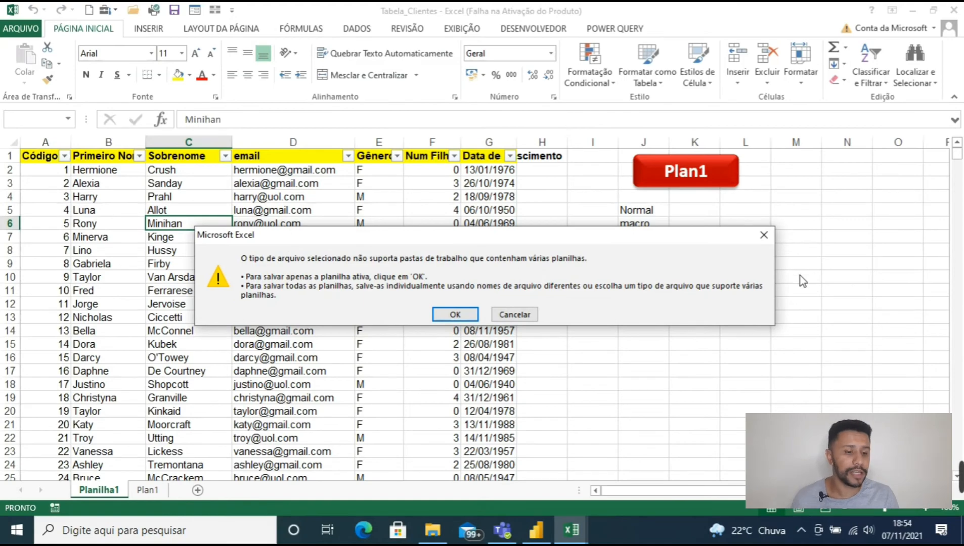
{"action": "left_click", "coordinate": [764, 235]}
Step: Delete the Plan1 sheet and the red Plan1 button on Planilha1
{"action": "right_click", "coordinate": [139, 492]}
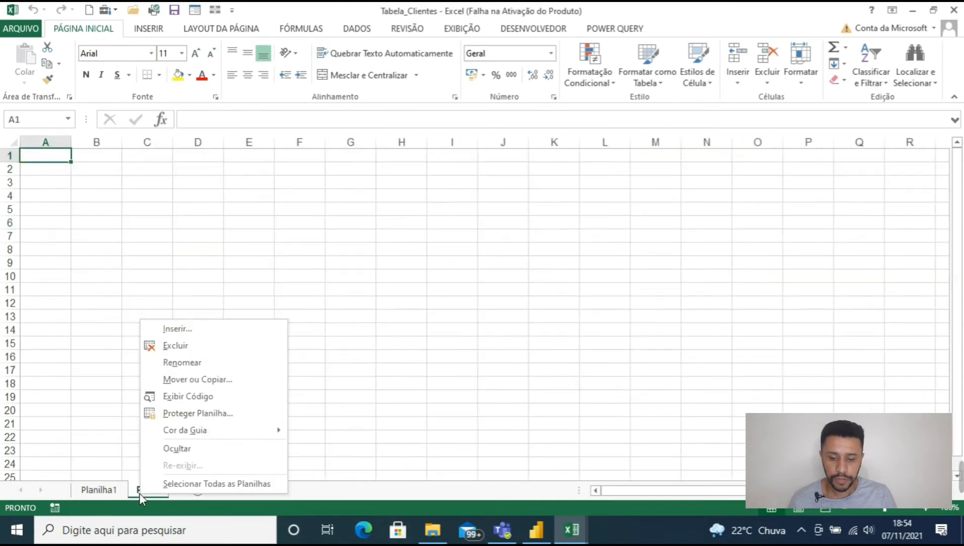
{"action": "left_click", "coordinate": [183, 349]}
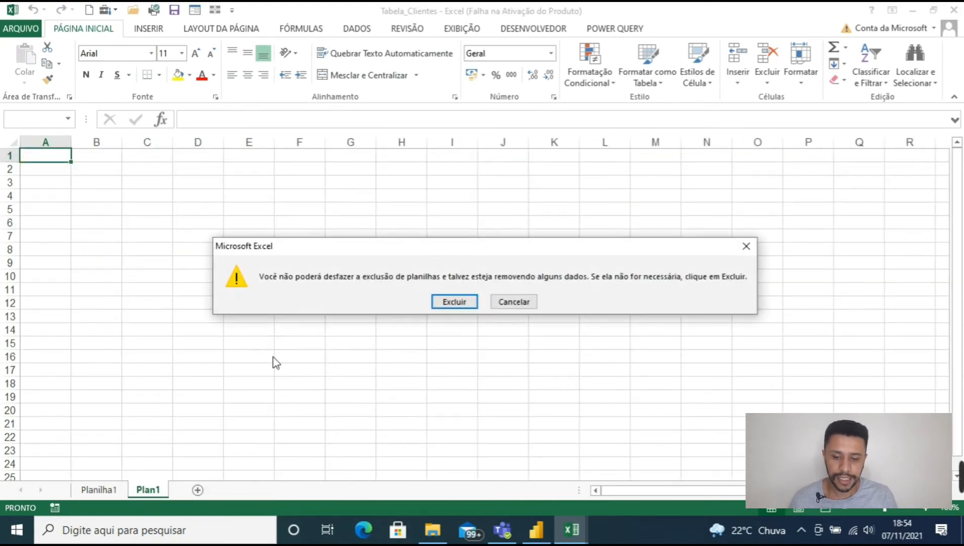
{"action": "left_click", "coordinate": [451, 303]}
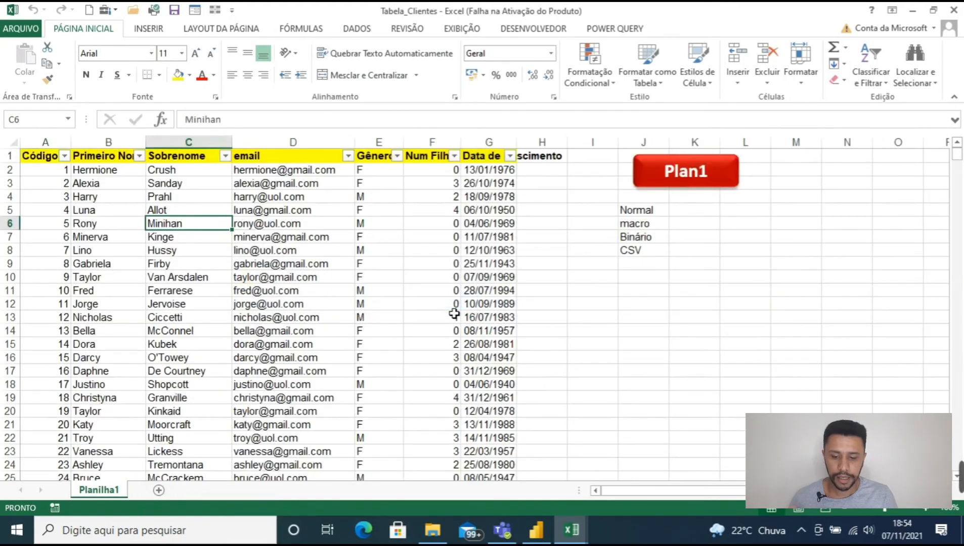
{"action": "left_click", "coordinate": [711, 191]}
{"action": "key", "text": "Delete"}
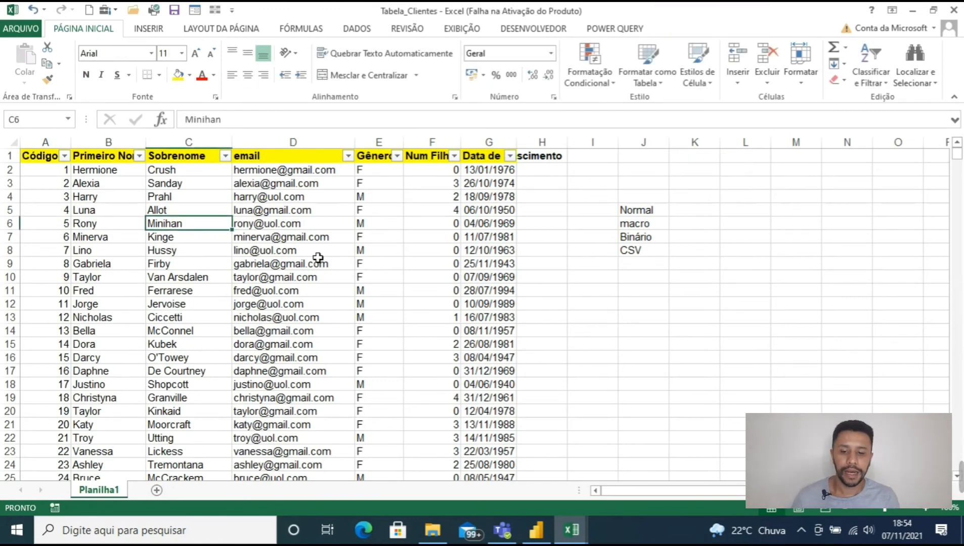
Step: Save Tabela_Clientes in the same folder as CSV (separado por vírgulas), accepting the loss of unsupported features
{"action": "key", "text": "F12"}
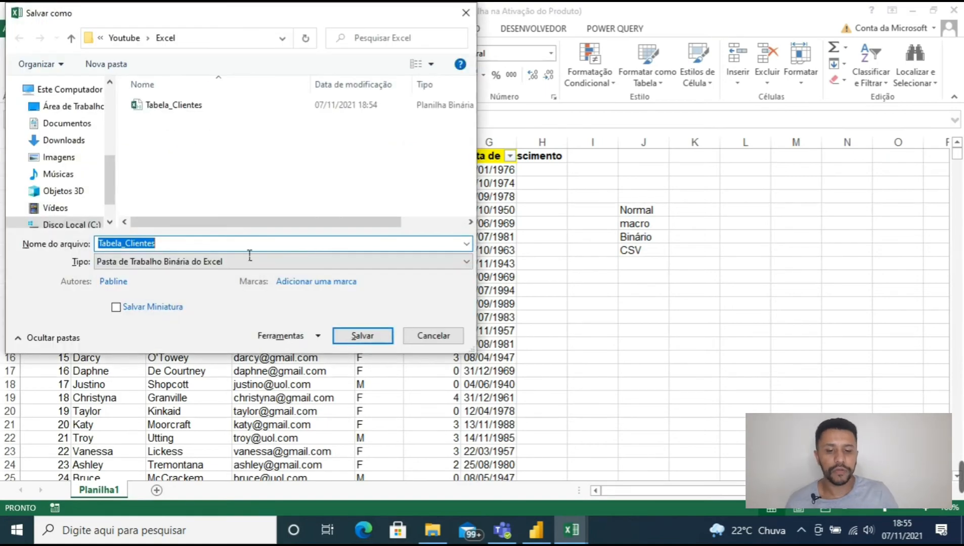
{"action": "left_click", "coordinate": [172, 263]}
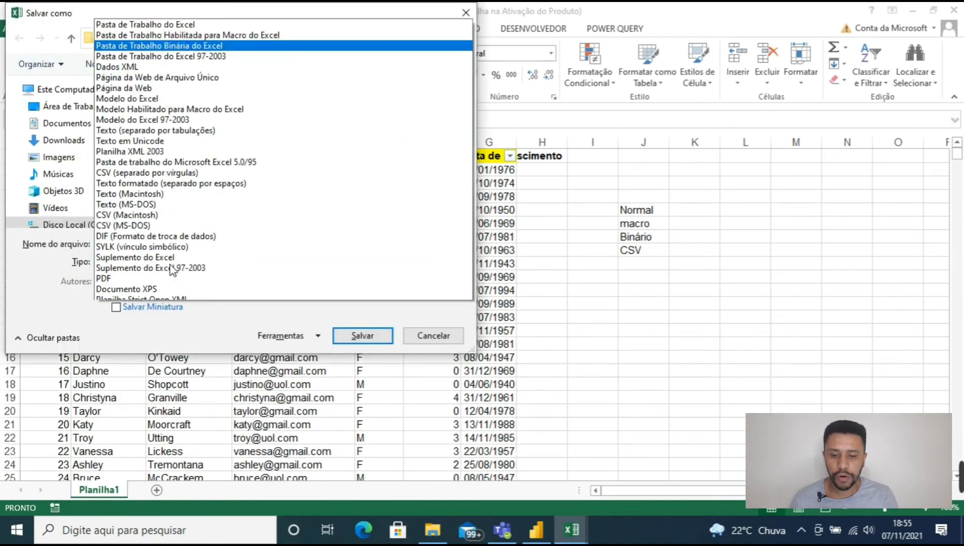
{"action": "left_click", "coordinate": [226, 159]}
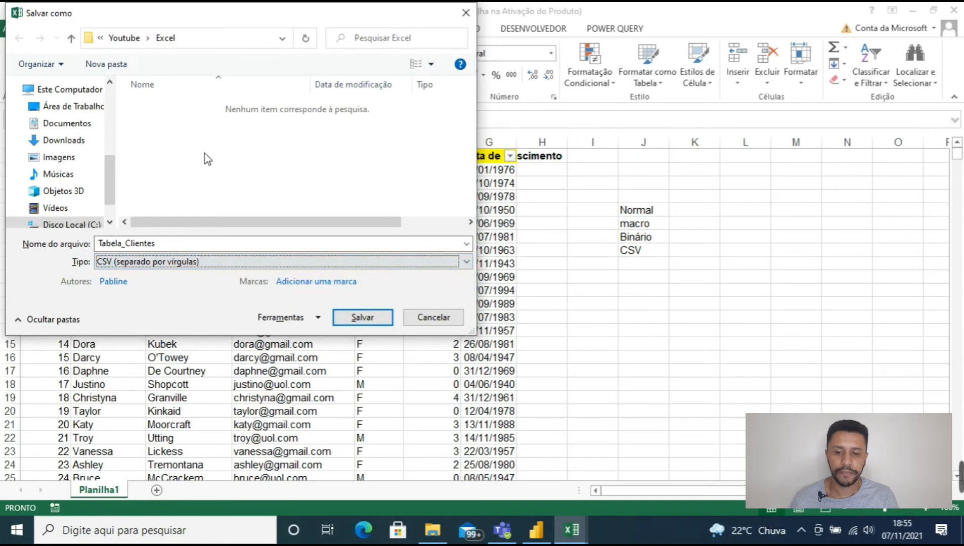
{"action": "left_click", "coordinate": [372, 320]}
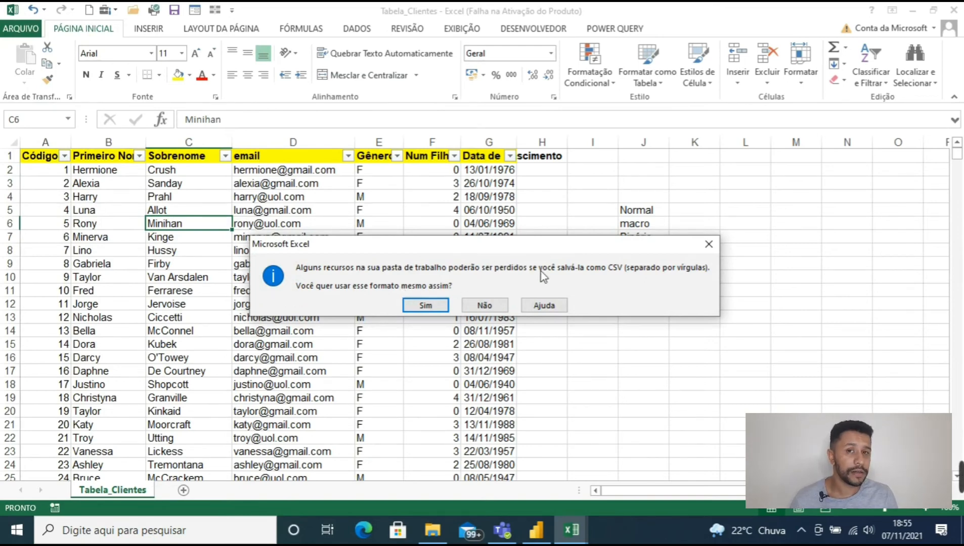
{"action": "left_click", "coordinate": [435, 308]}
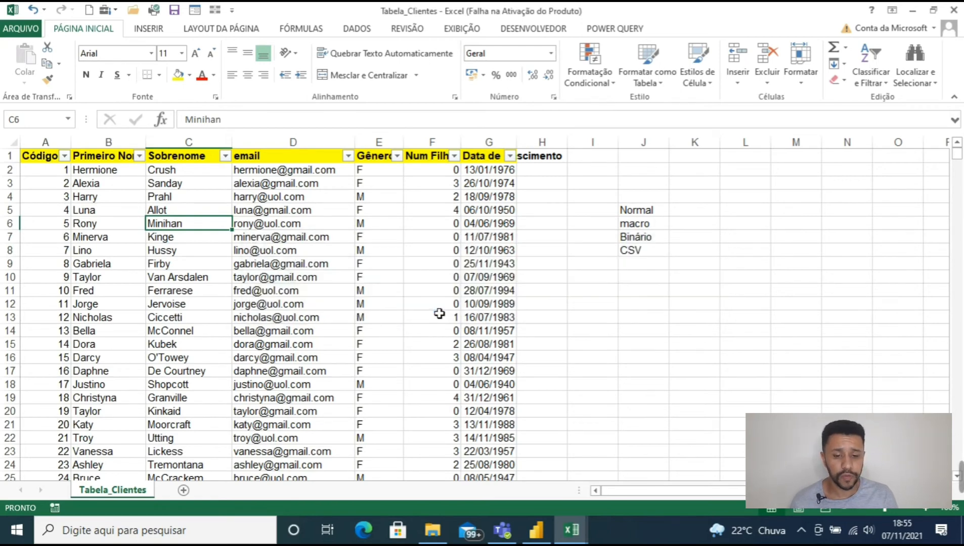
Step: Switch to File Explorer, check the CSV file's type and size, and go back to the Tabela_Clientes workbook
{"action": "left_click", "coordinate": [442, 540]}
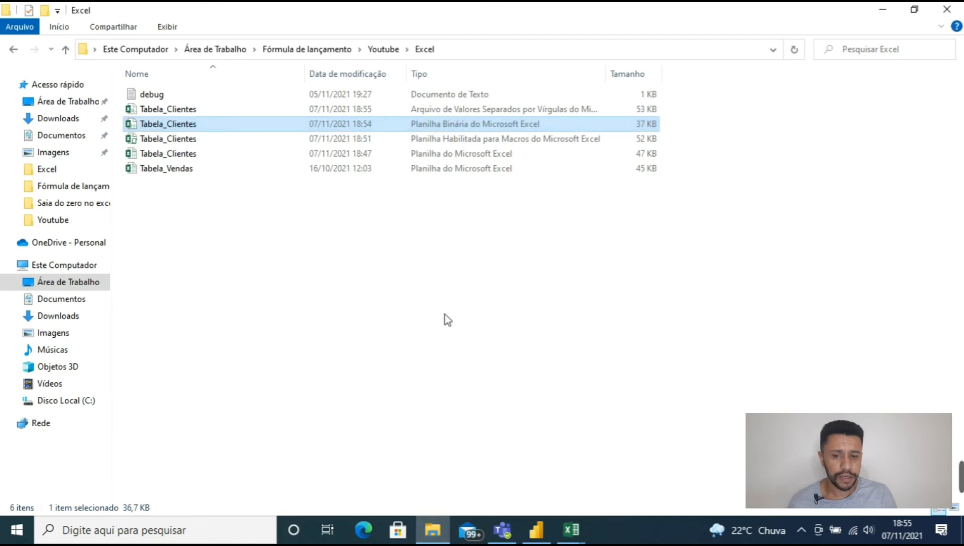
{"action": "left_click", "coordinate": [217, 110]}
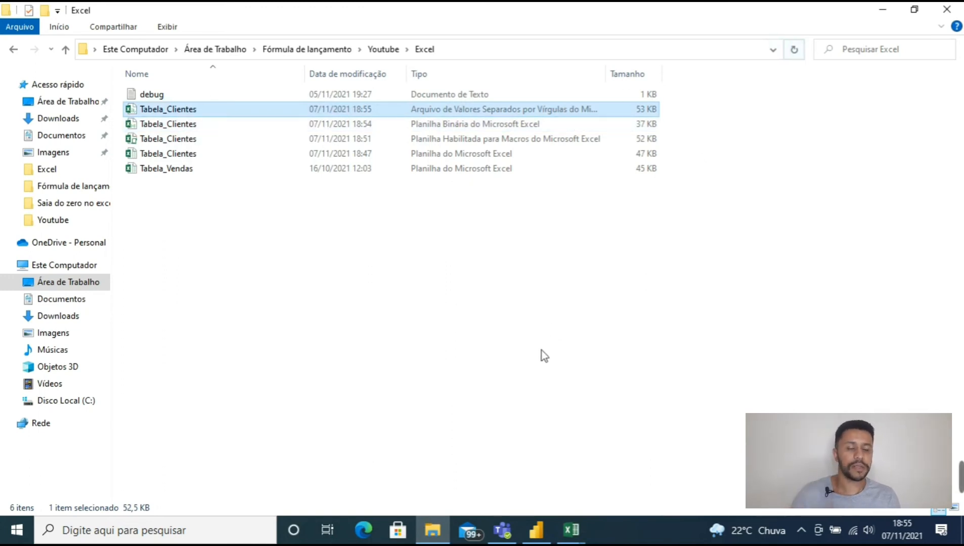
{"action": "left_click", "coordinate": [572, 531]}
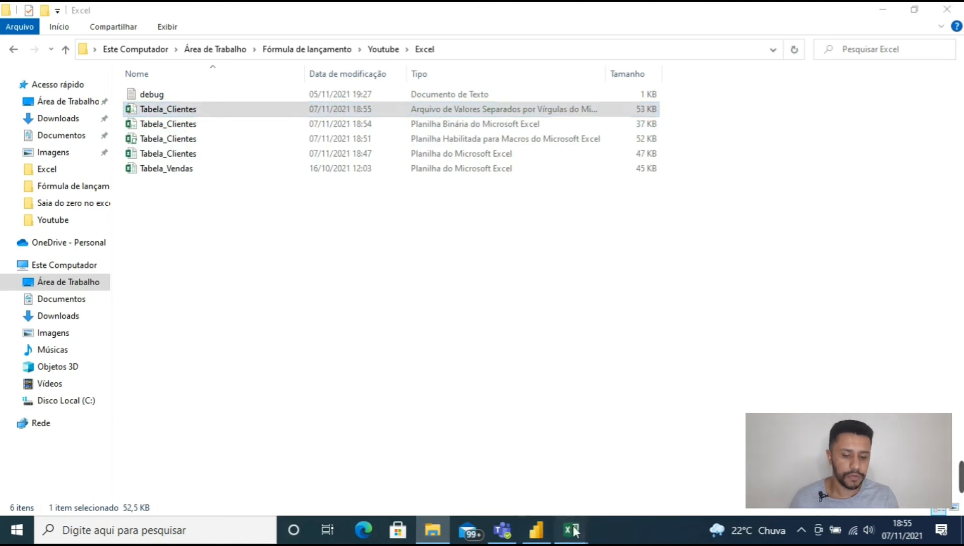
{"action": "left_click", "coordinate": [664, 452]}
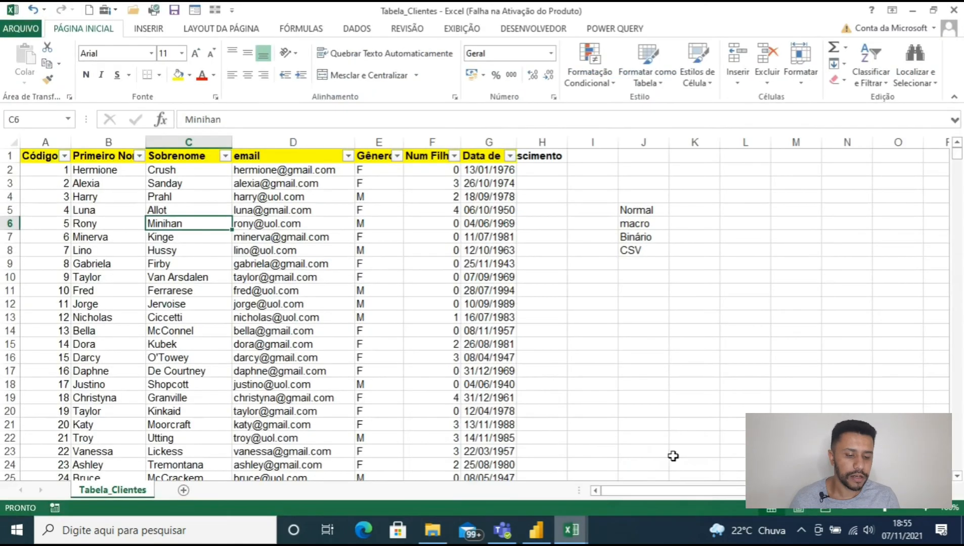
Step: Close Tabela_Clientes, saving its changes in CSV format, and reopen the CSV file from File Explorer
{"action": "left_click", "coordinate": [954, 10]}
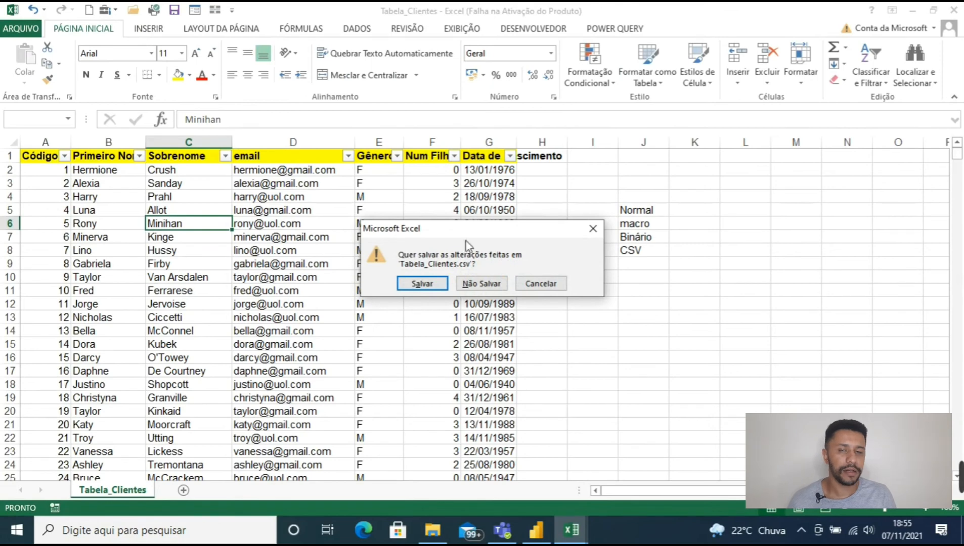
{"action": "left_click", "coordinate": [429, 291]}
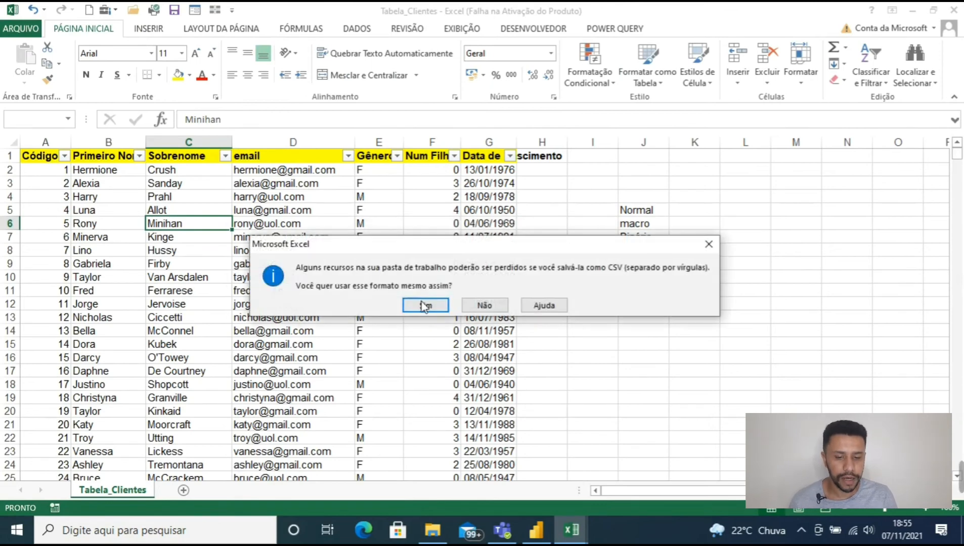
{"action": "left_click", "coordinate": [426, 303]}
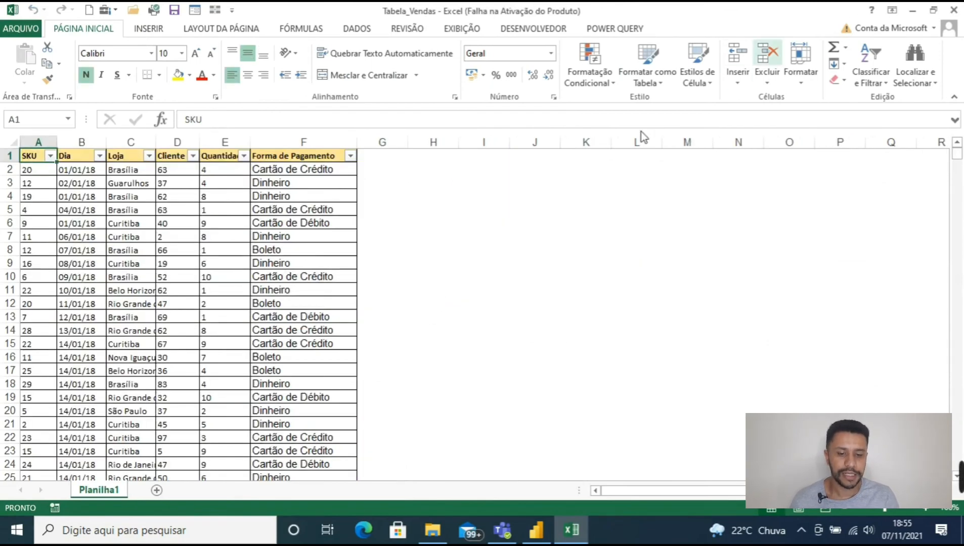
{"action": "left_click", "coordinate": [443, 538]}
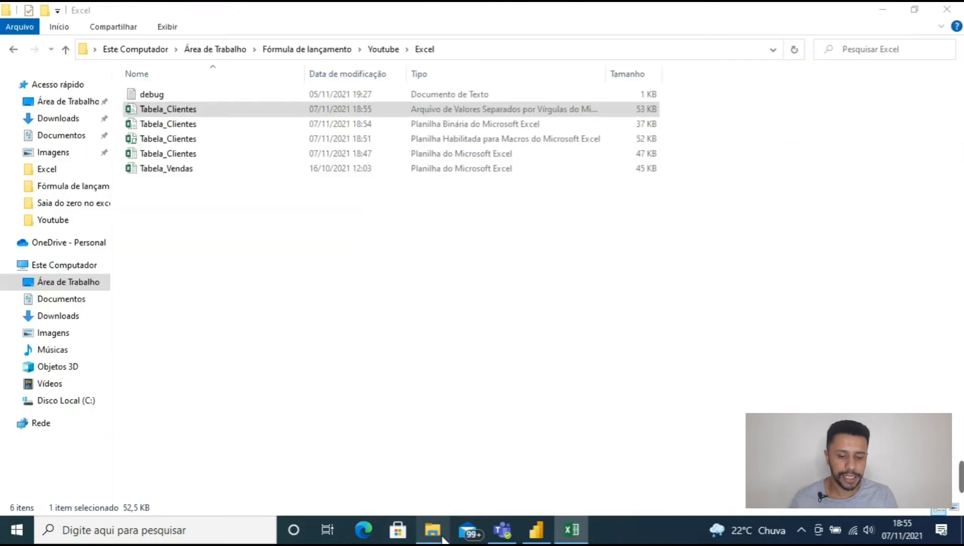
{"action": "left_click", "coordinate": [168, 115]}
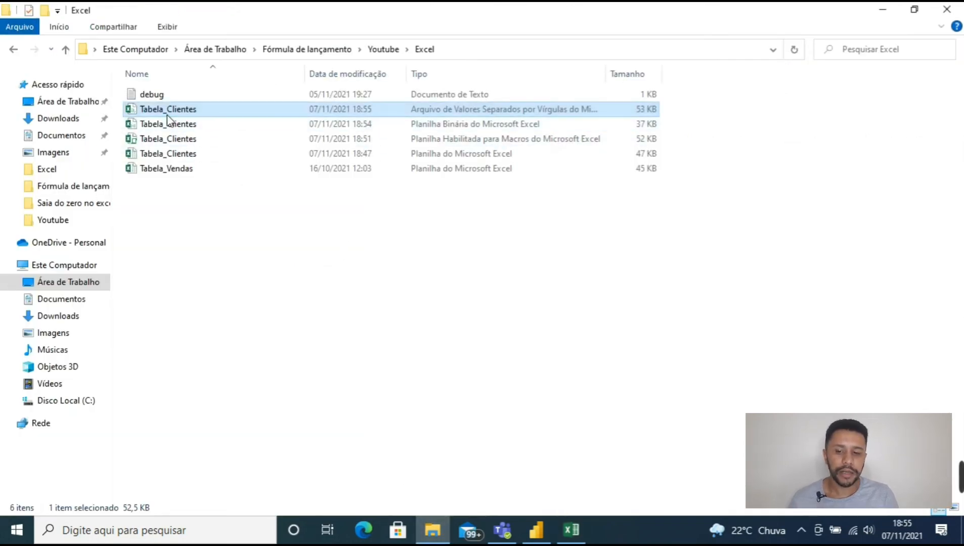
{"action": "double_click", "coordinate": [168, 120]}
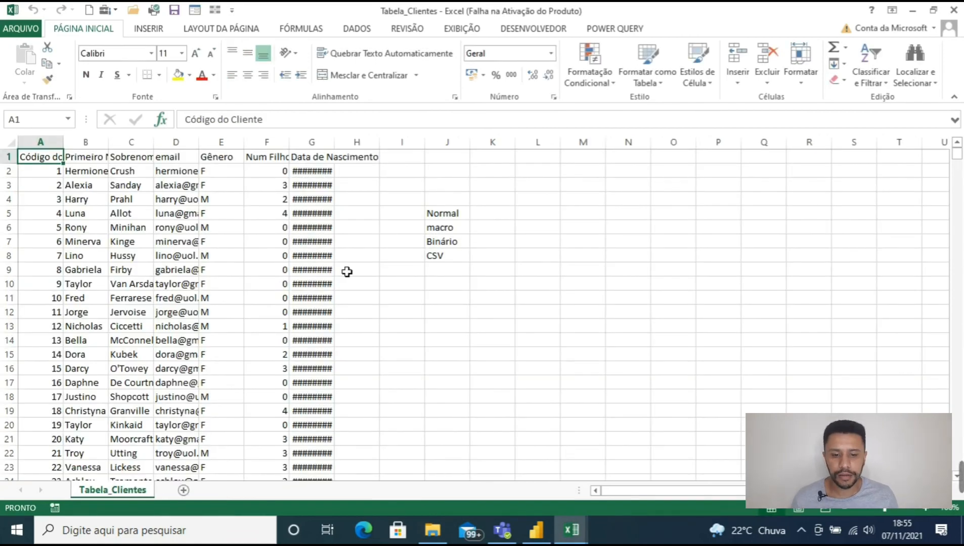
Step: Check the macro list of the reopened CSV workbook and close the list
{"action": "left_click", "coordinate": [462, 28]}
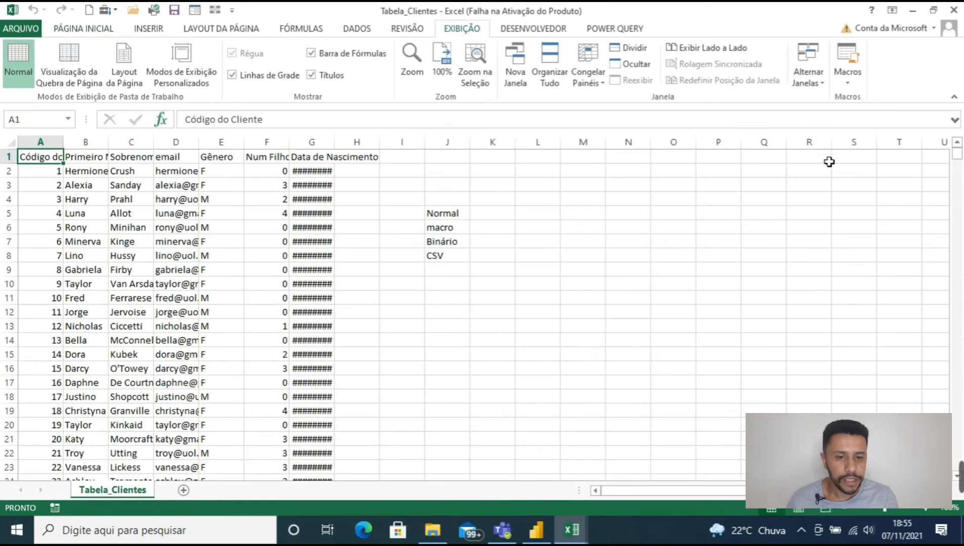
{"action": "left_click", "coordinate": [852, 85]}
{"action": "left_click", "coordinate": [850, 101]}
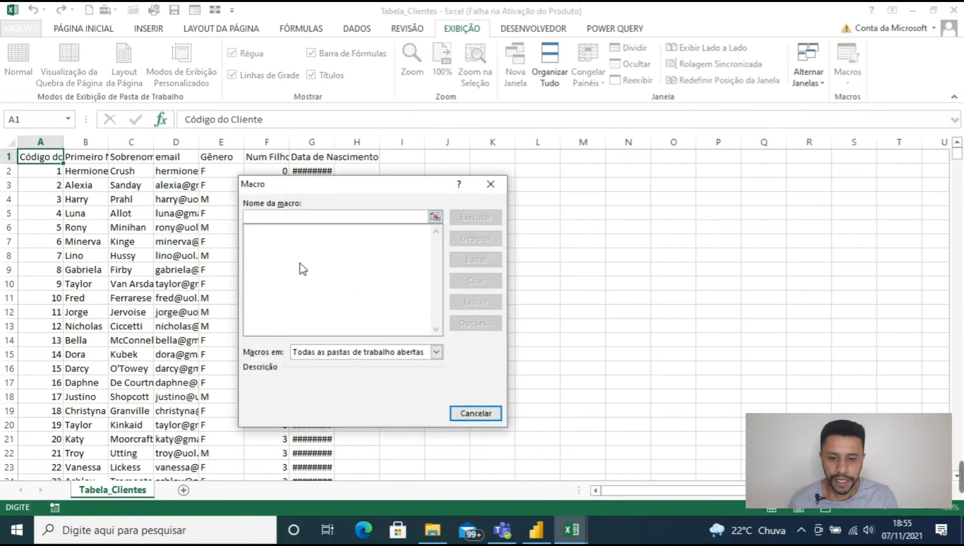
{"action": "left_click", "coordinate": [490, 185]}
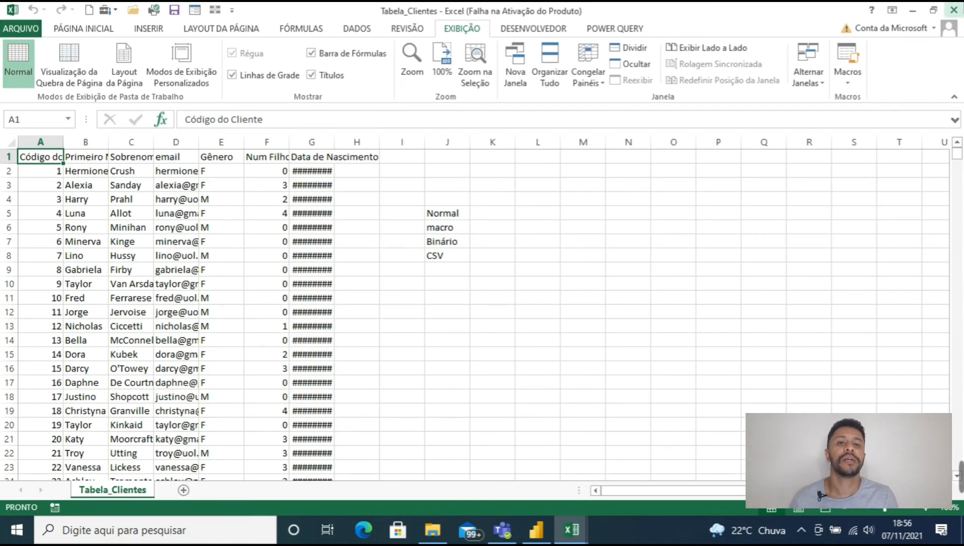
Step: Close the CSV workbook and examine its file's raw text in Bloco de Notas from File Explorer
{"action": "left_click", "coordinate": [954, 10]}
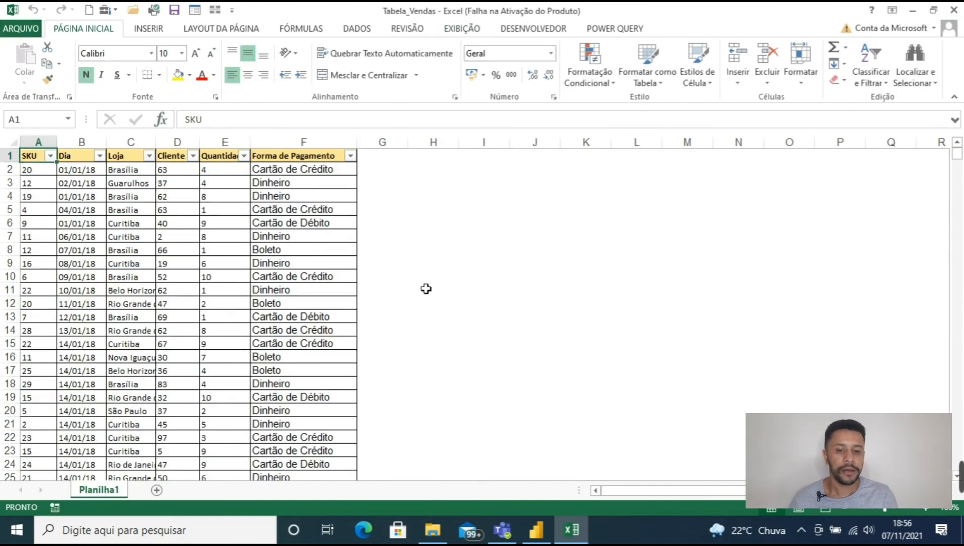
{"action": "left_click", "coordinate": [433, 530]}
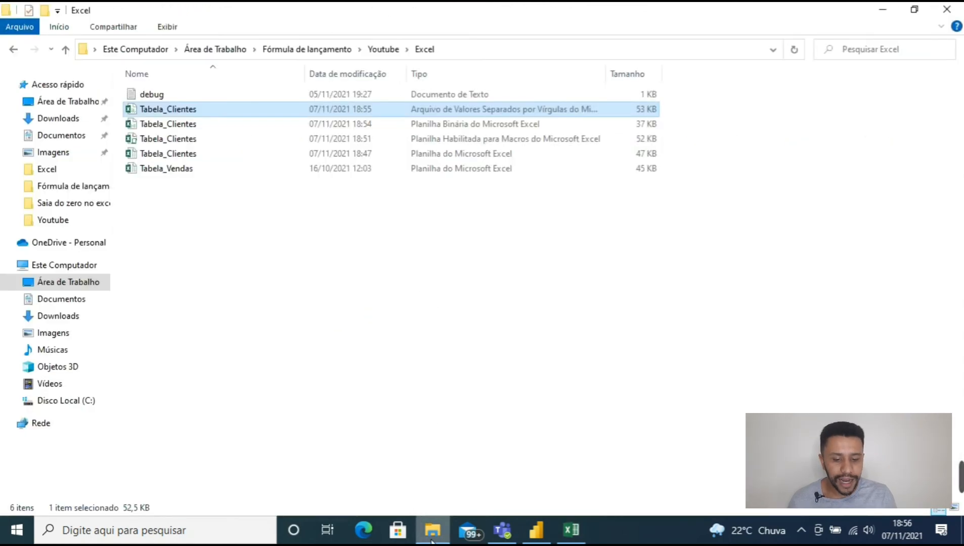
{"action": "double_click", "coordinate": [179, 113]}
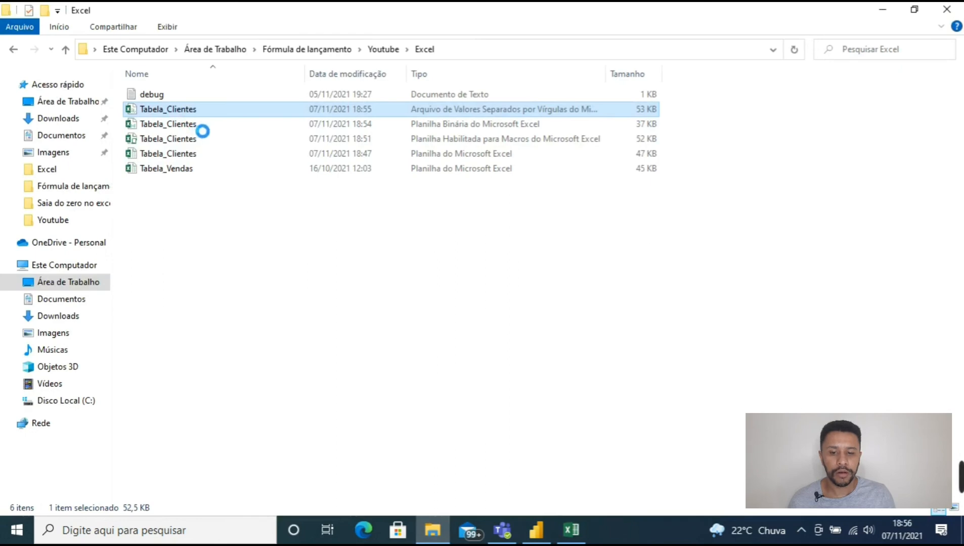
{"action": "right_click", "coordinate": [180, 115]}
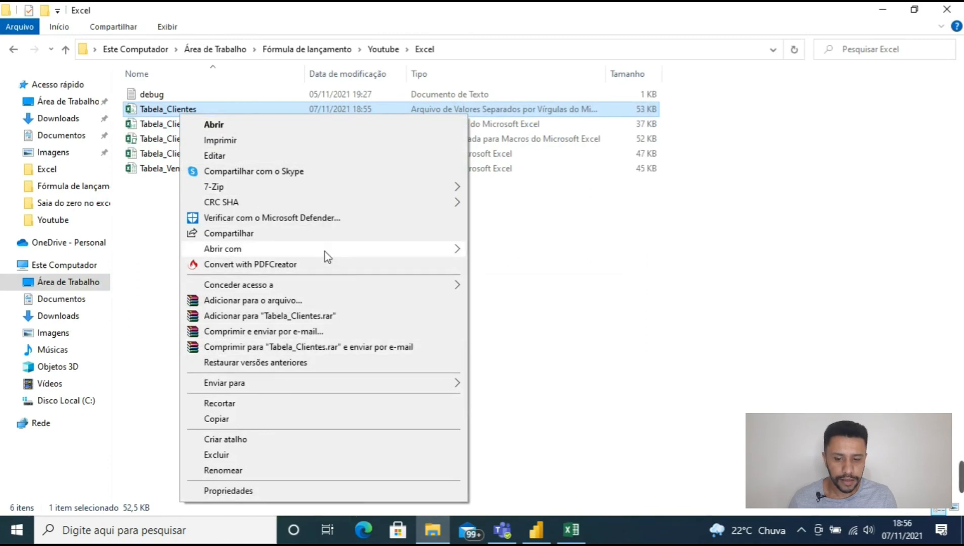
{"action": "left_click", "coordinate": [489, 251]}
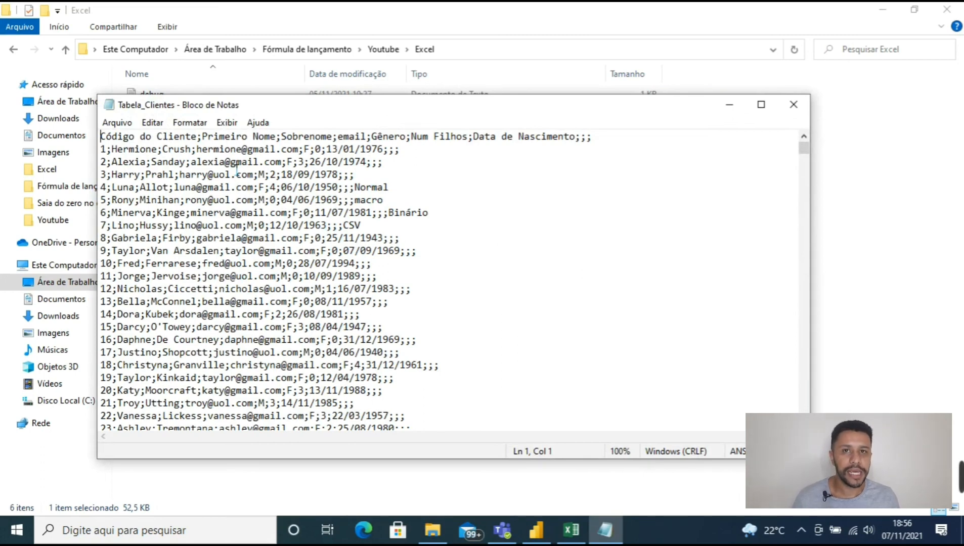
{"action": "left_click", "coordinate": [801, 109]}
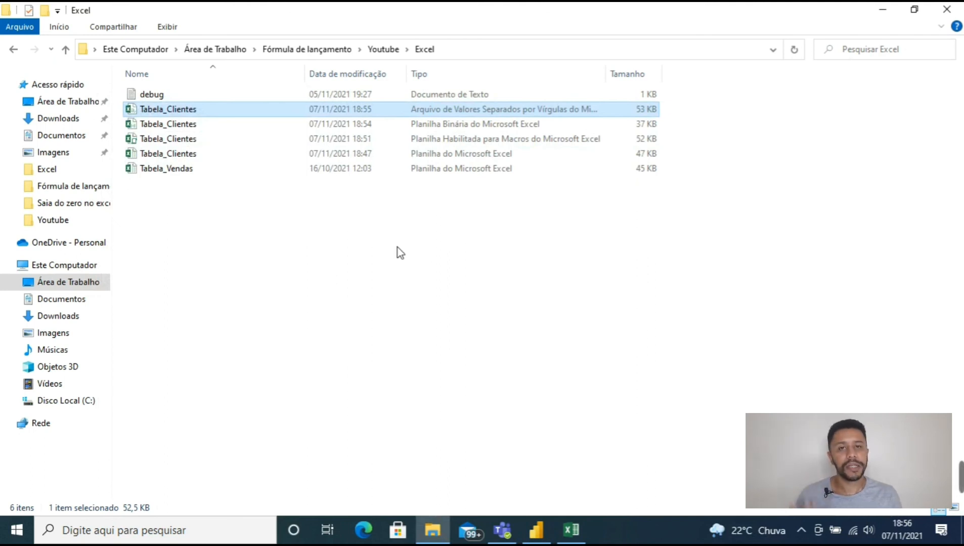
Step: Review the normal, macro-enabled, binary and CSV versions of Tabela_Clientes one by one in the Excel folder
{"action": "left_click", "coordinate": [208, 155]}
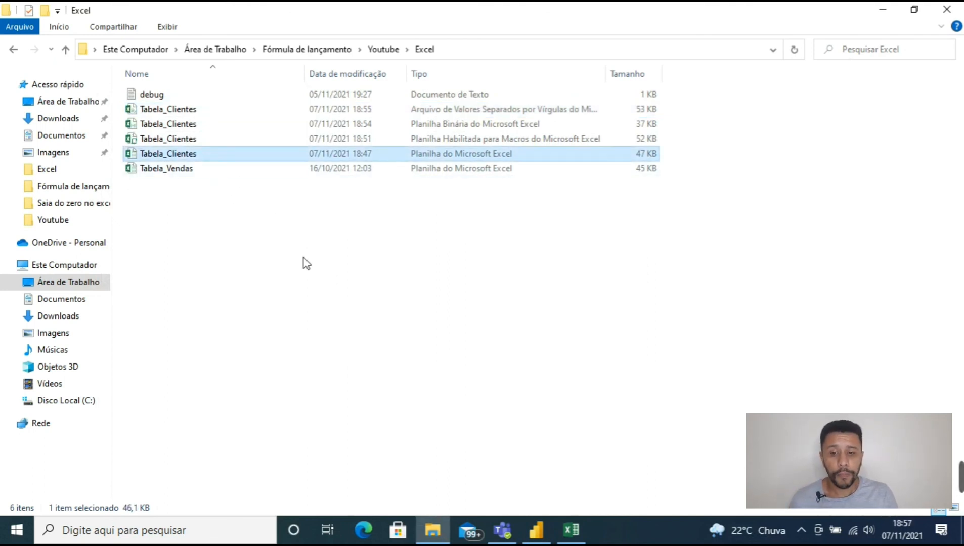
{"action": "left_click", "coordinate": [201, 141]}
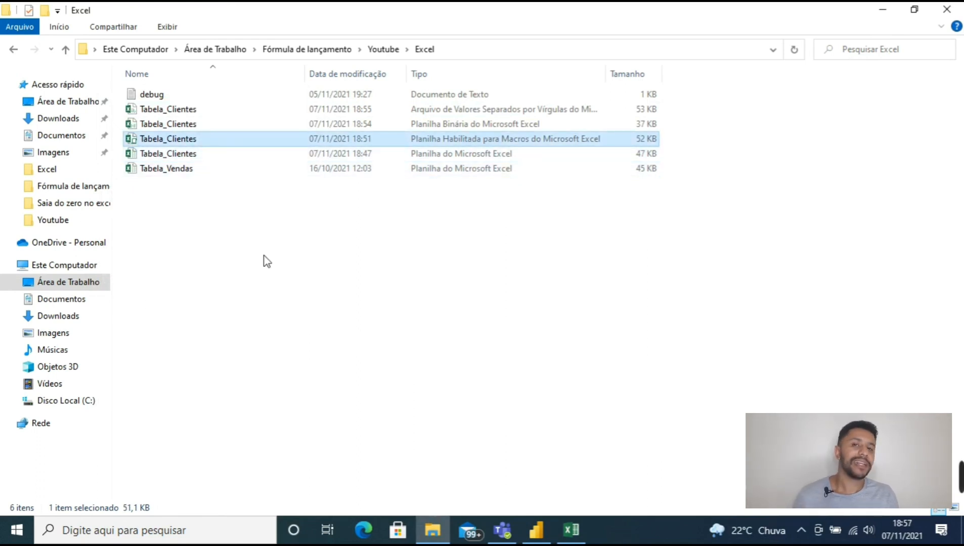
{"action": "left_click", "coordinate": [180, 126]}
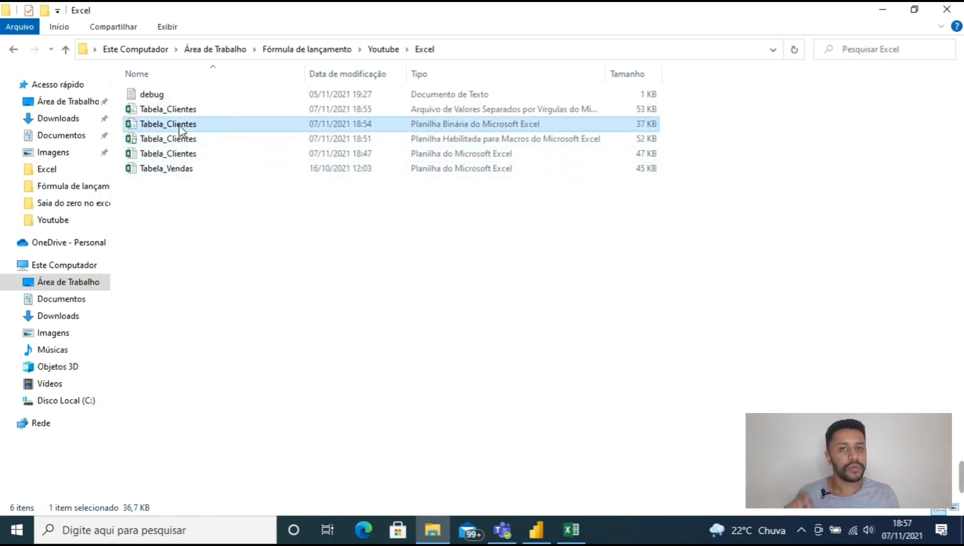
{"action": "left_click", "coordinate": [183, 117]}
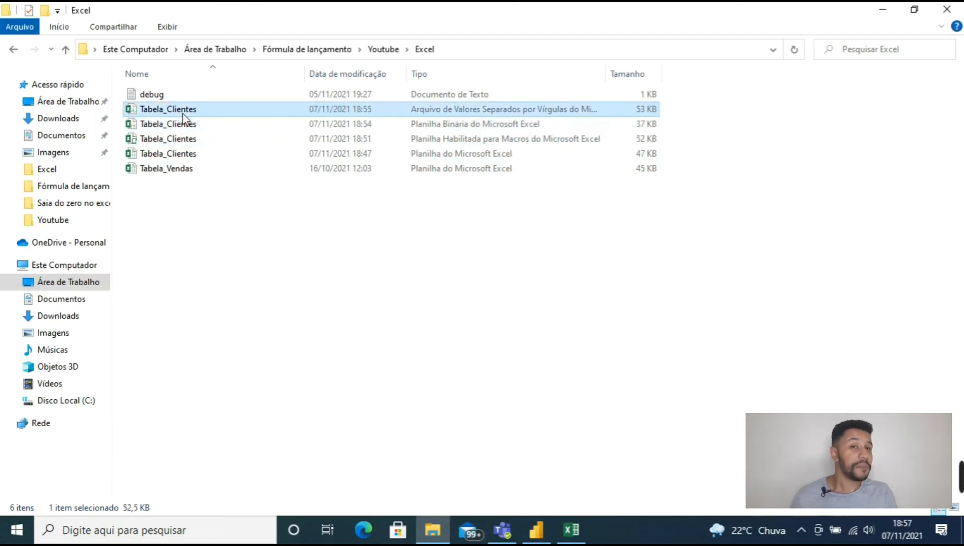